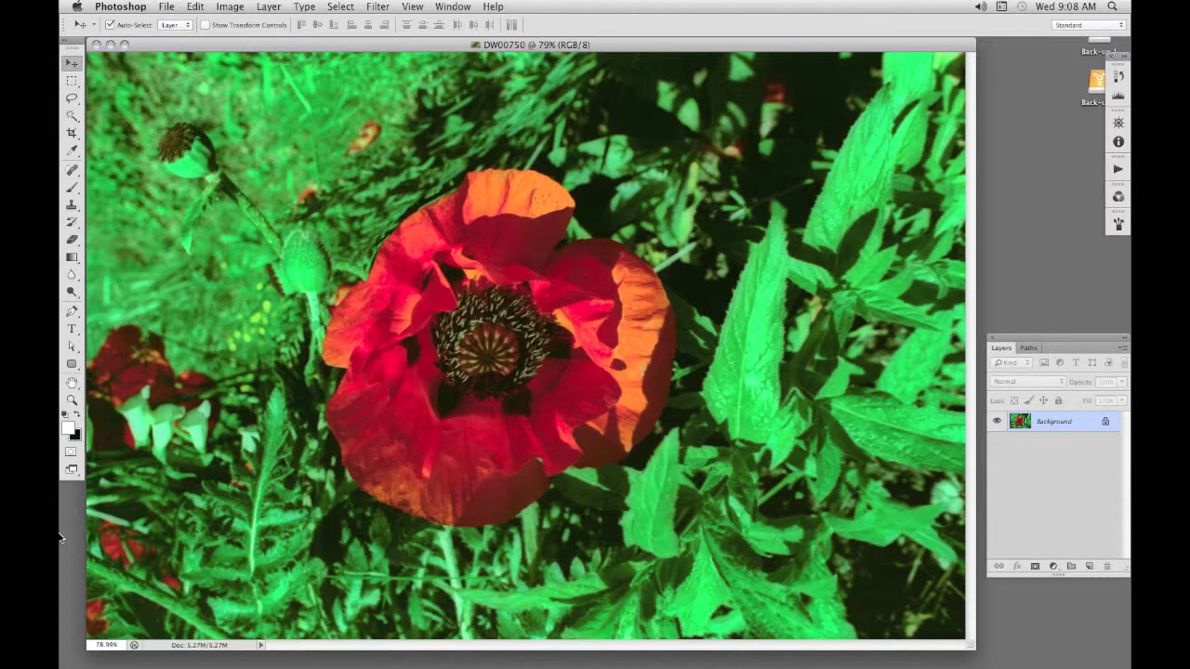
- Draw a rectangular marquee around the poppy and nudge it into place with the arrow keys
{"action": "left_click", "coordinate": [71, 83]}
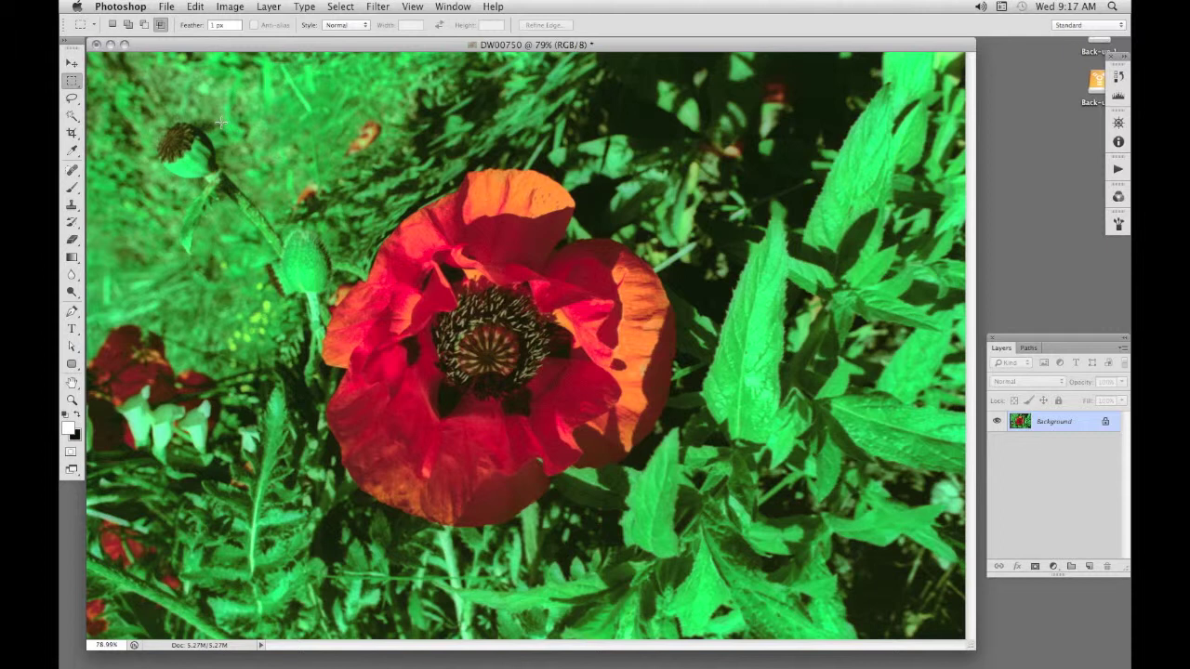
{"action": "left_click_drag", "start_coordinate": [220, 121], "coordinate": [805, 568]}
{"action": "left_click_drag", "start_coordinate": [215, 124], "coordinate": [824, 567]}
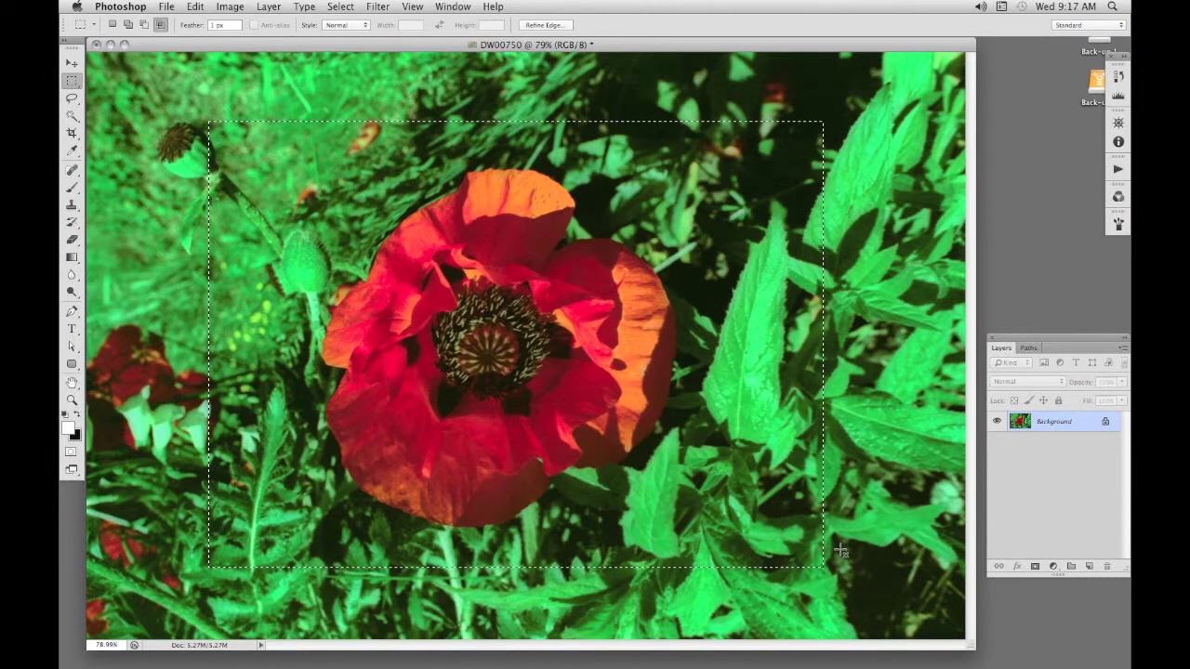
{"action": "key", "text": "Left"}
{"action": "key", "text": "Left"}
{"action": "key", "text": "Left"}
{"action": "key", "text": "Left"}
{"action": "key", "text": "Left"}
{"action": "key", "text": "Left"}
{"action": "key", "text": "Right"}
{"action": "key", "text": "Right"}
{"action": "key", "text": "Right"}
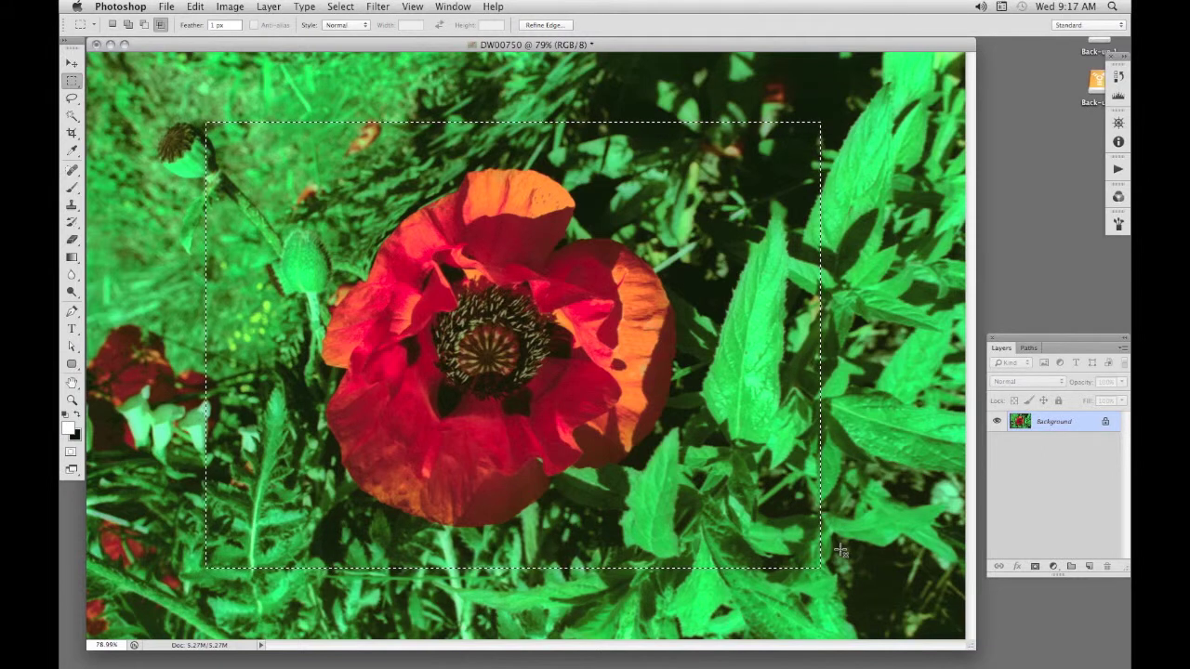
{"action": "key", "text": "shift"}
{"action": "key", "text": "Up"}
{"action": "key", "text": "Up"}
{"action": "key", "text": "Up"}
{"action": "key", "text": "Up"}
{"action": "key", "text": "Up"}
{"action": "key", "text": "Up"}
{"action": "key", "text": "Up"}
{"action": "key", "text": "Up"}
{"action": "key", "text": "Up"}
{"action": "key", "text": "Up"}
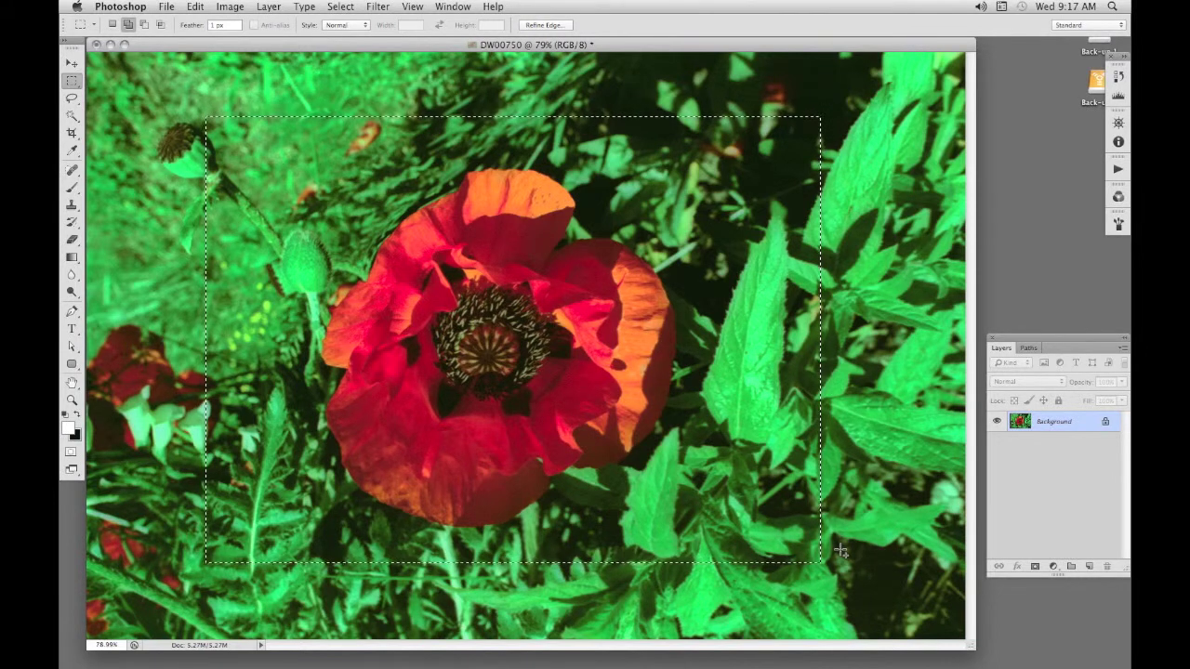
{"action": "key", "text": "shift+Down"}
- Redraw the selection as a wide rectangle leaving foliage on every side of the poppy
{"action": "left_click", "coordinate": [260, 118]}
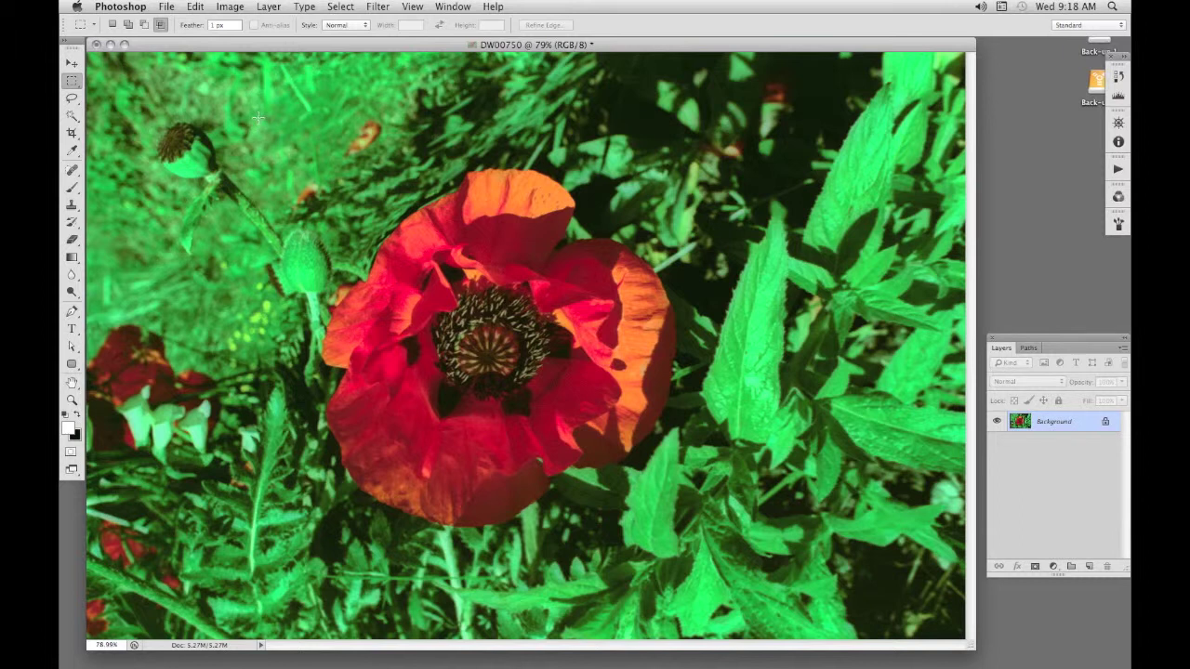
{"action": "left_click_drag", "start_coordinate": [257, 117], "coordinate": [755, 571]}
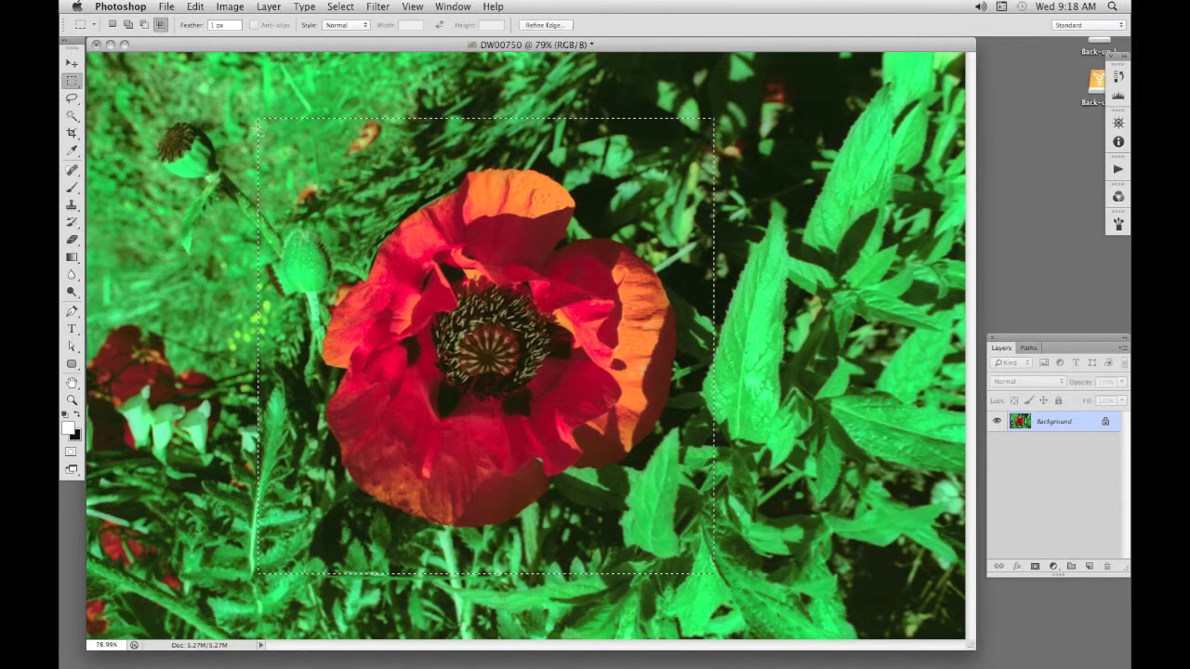
{"action": "left_click", "coordinate": [240, 123]}
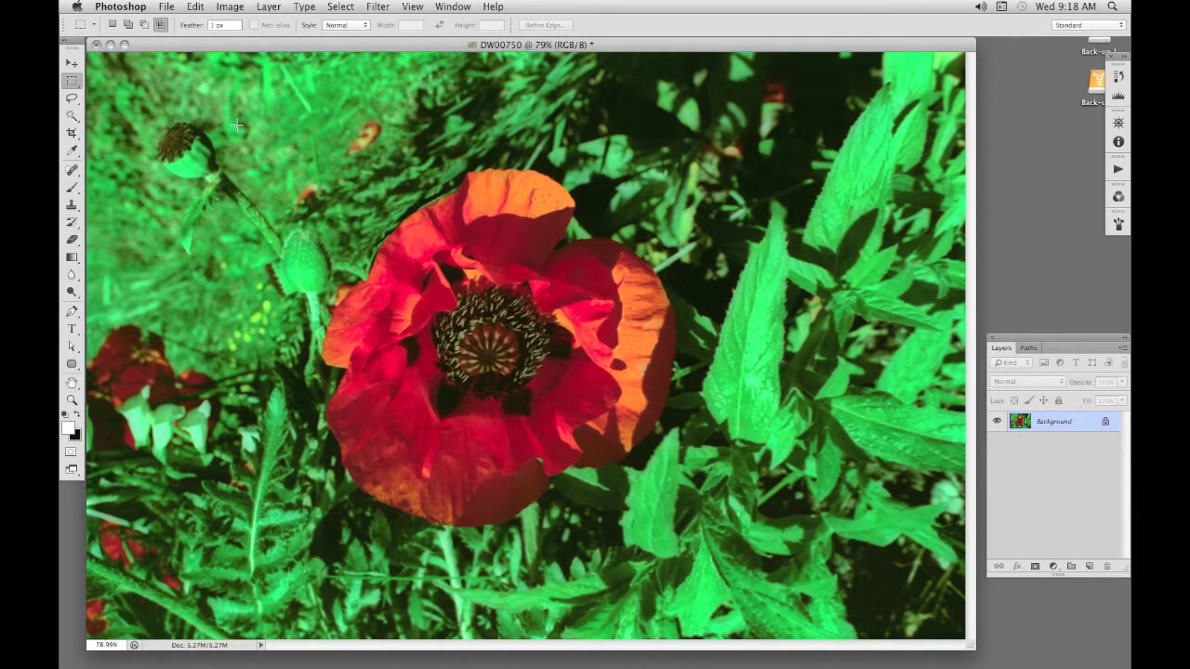
{"action": "left_click_drag", "start_coordinate": [238, 124], "coordinate": [790, 564]}
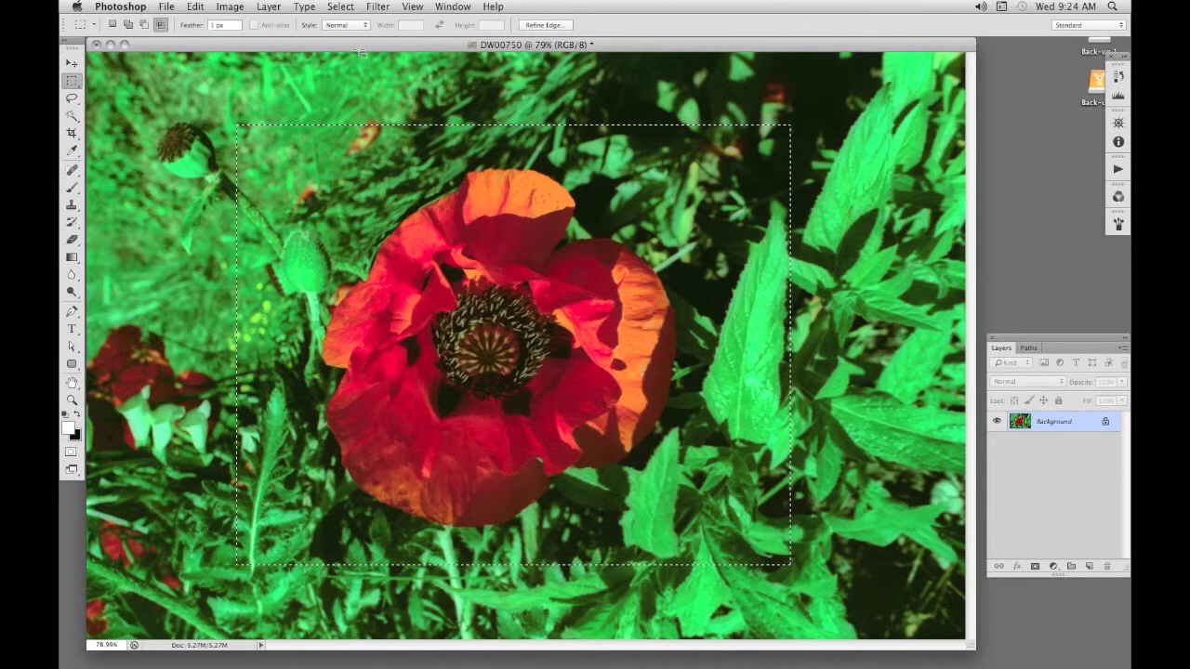
- Feather the rectangular poppy selection by 10 pixels
{"action": "left_click", "coordinate": [347, 9]}
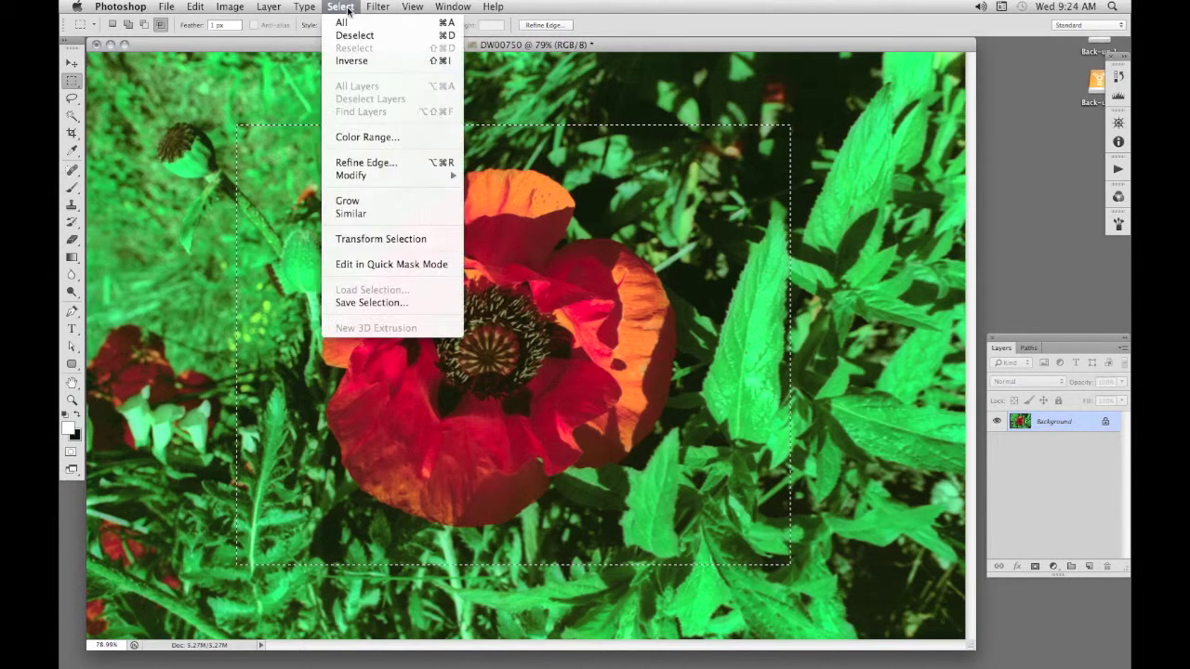
{"action": "mouse_move", "coordinate": [339, 176]}
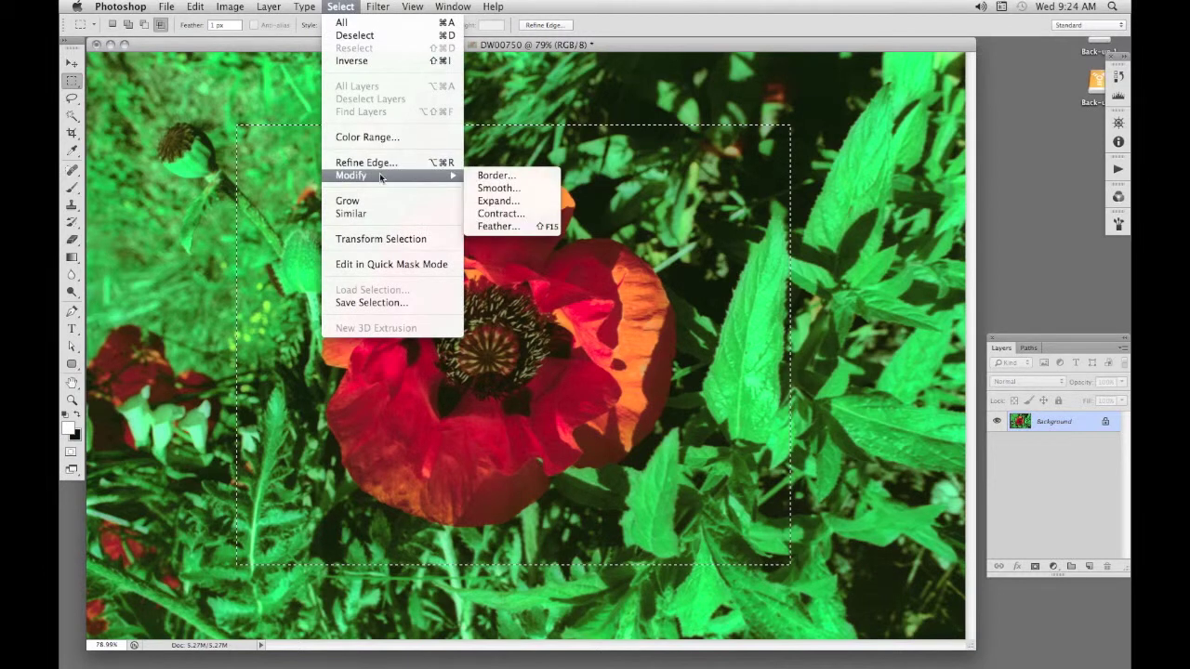
{"action": "left_click", "coordinate": [484, 227]}
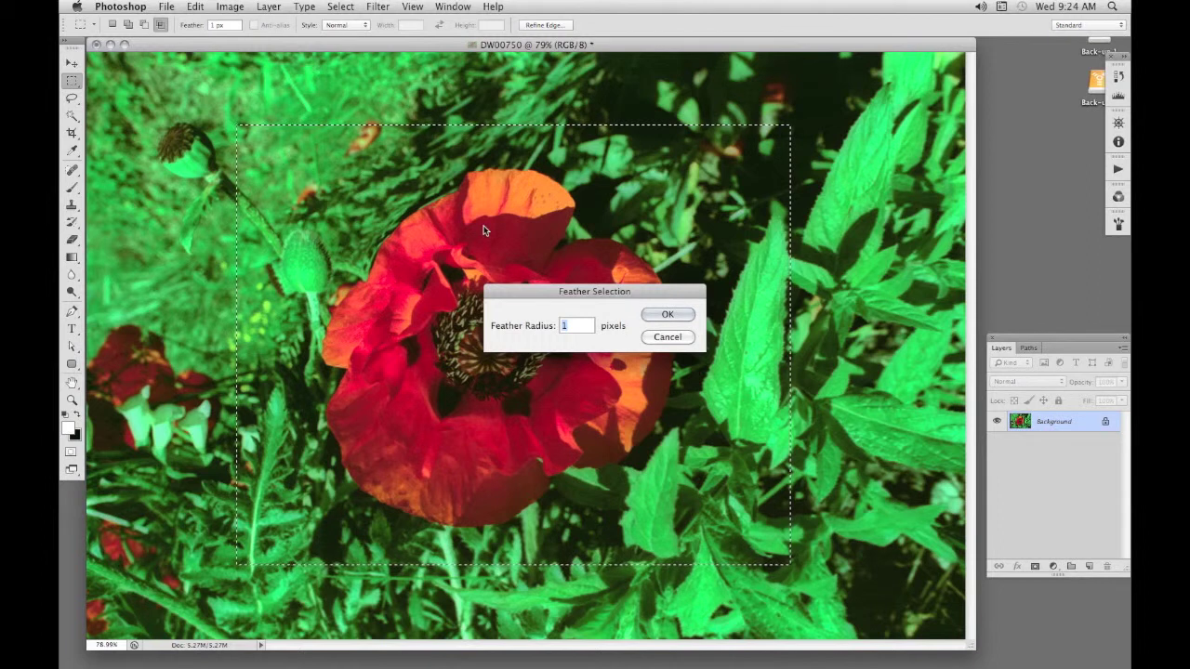
{"action": "type", "text": "10"}
{"action": "key", "text": "Return"}
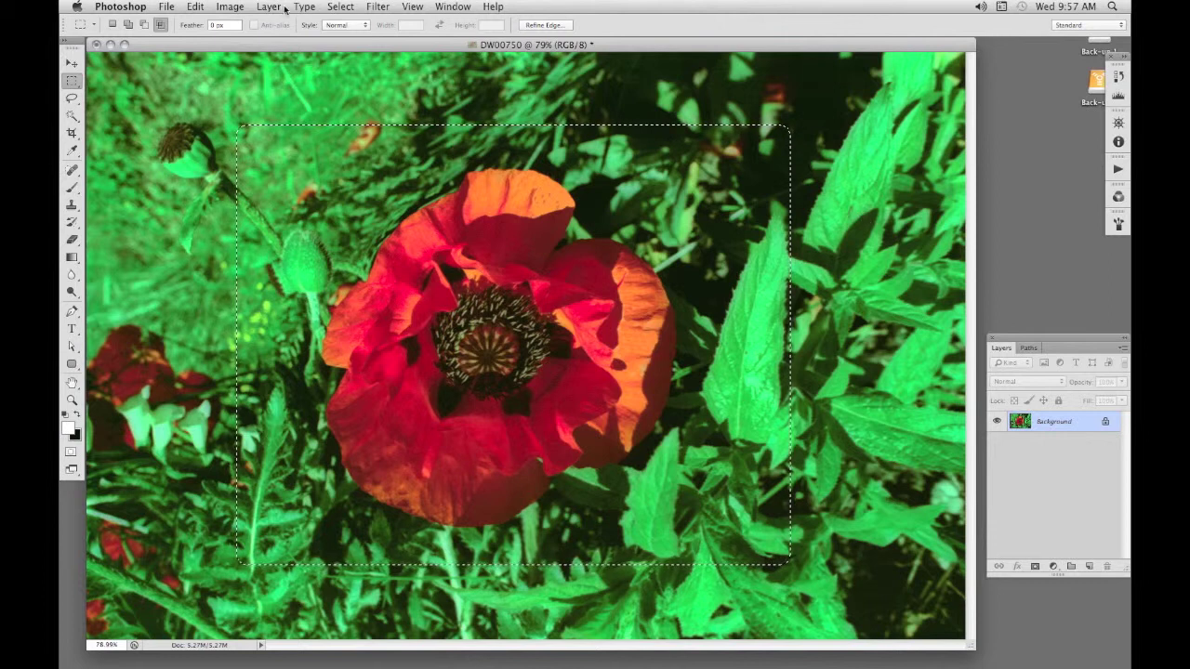
- Copy the feathered poppy to a new Layer 1 with Layer Via Copy, then select the Background layer
{"action": "left_click", "coordinate": [271, 8]}
{"action": "mouse_move", "coordinate": [275, 22]}
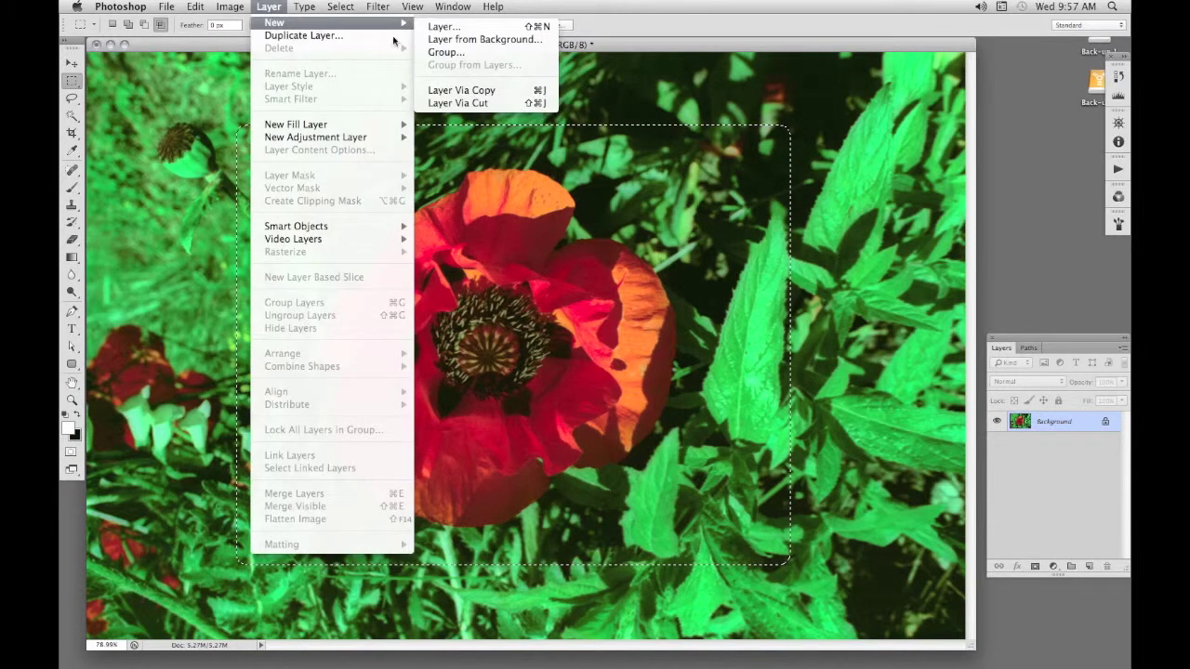
{"action": "left_click", "coordinate": [446, 90]}
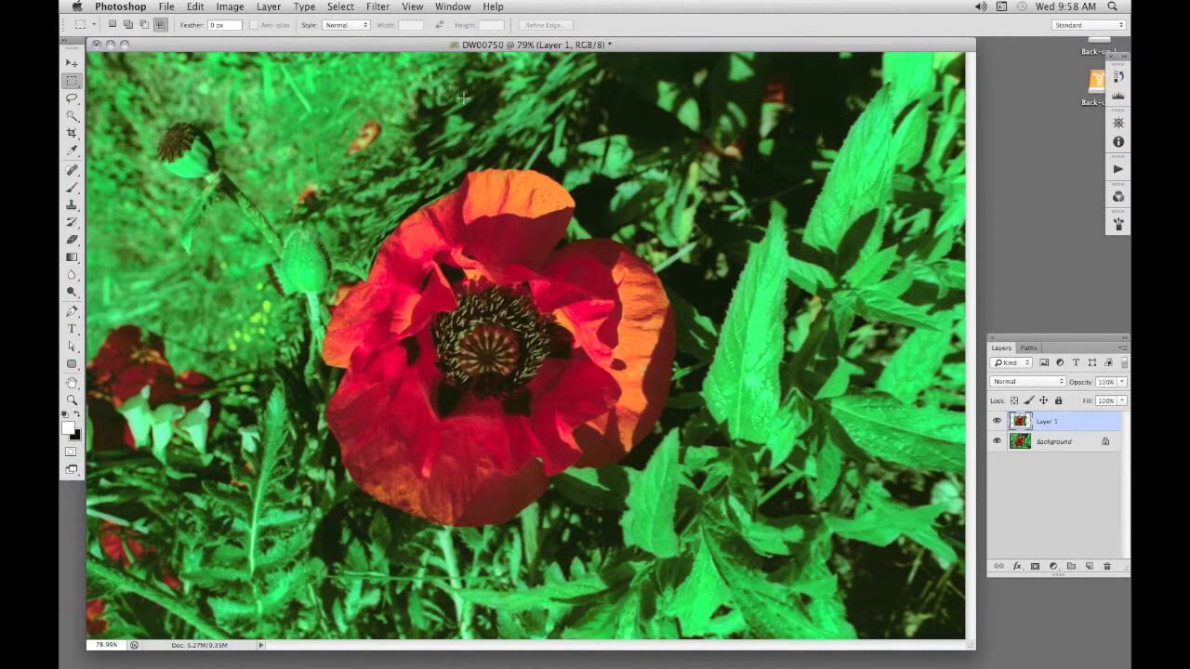
{"action": "left_click", "coordinate": [453, 8]}
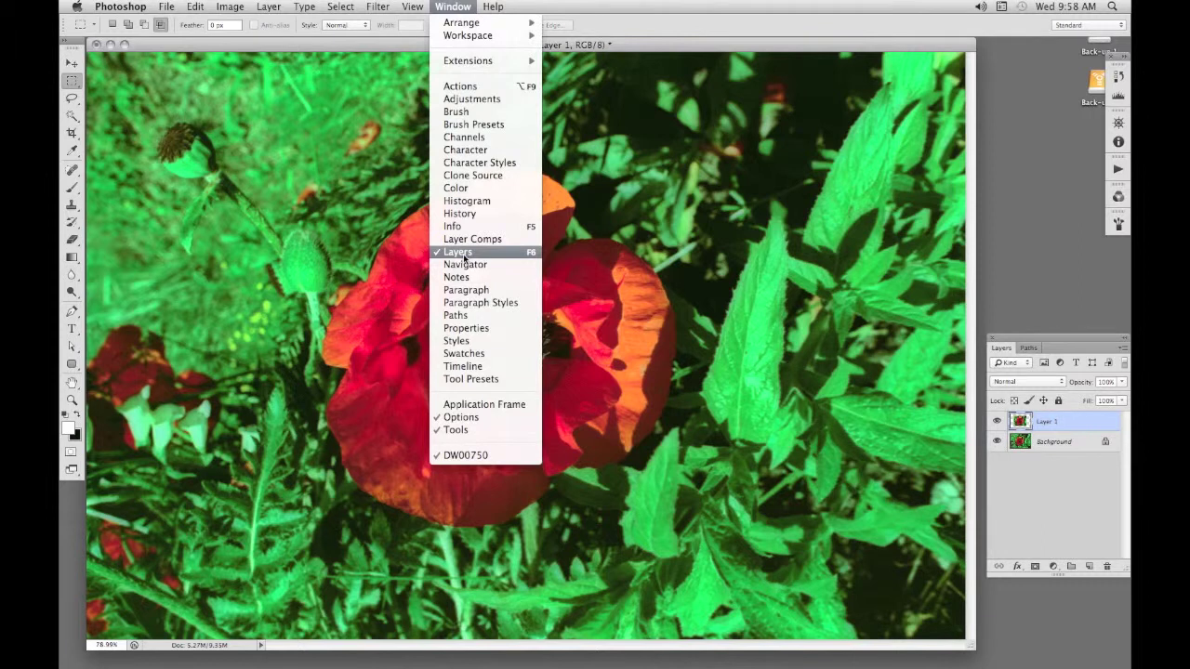
{"action": "left_click", "coordinate": [551, 124]}
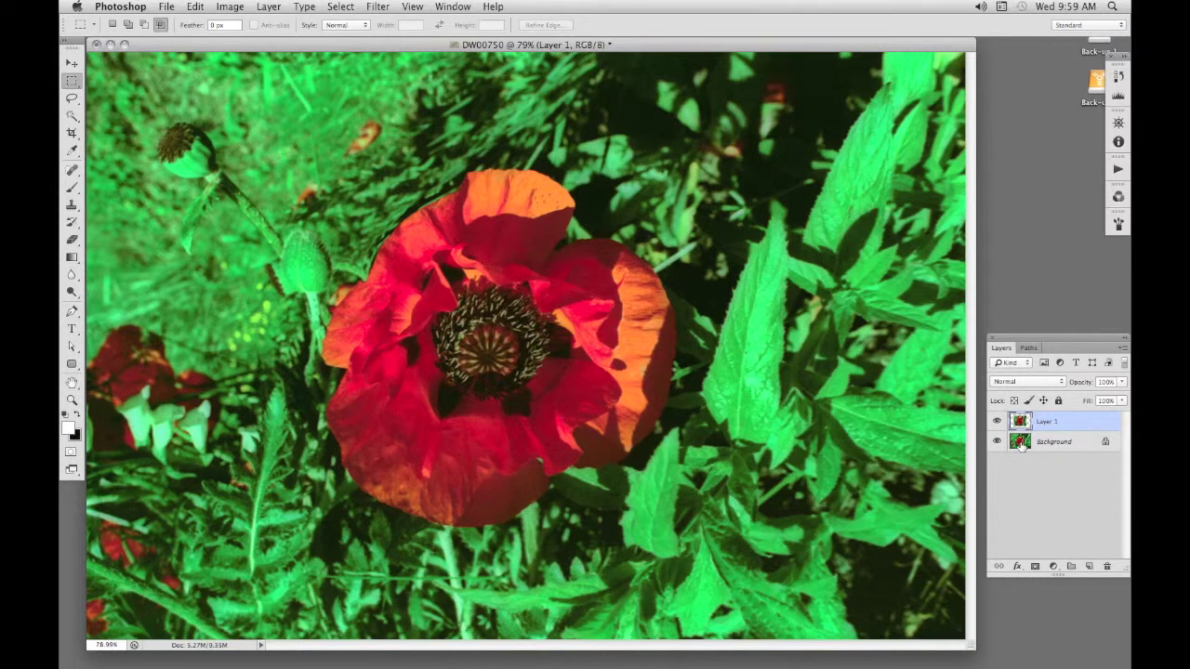
{"action": "left_click", "coordinate": [1021, 444]}
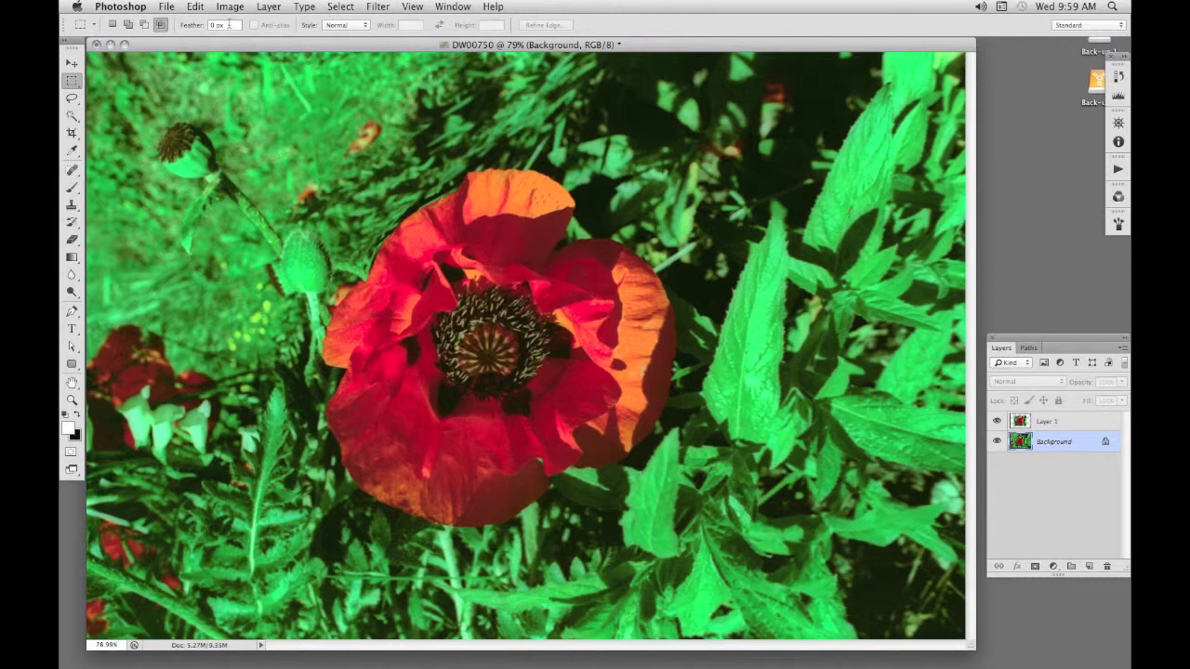
- Raise the Background's black output level to 133 in Levels to wash it out
{"action": "left_click", "coordinate": [227, 9]}
{"action": "mouse_move", "coordinate": [237, 49]}
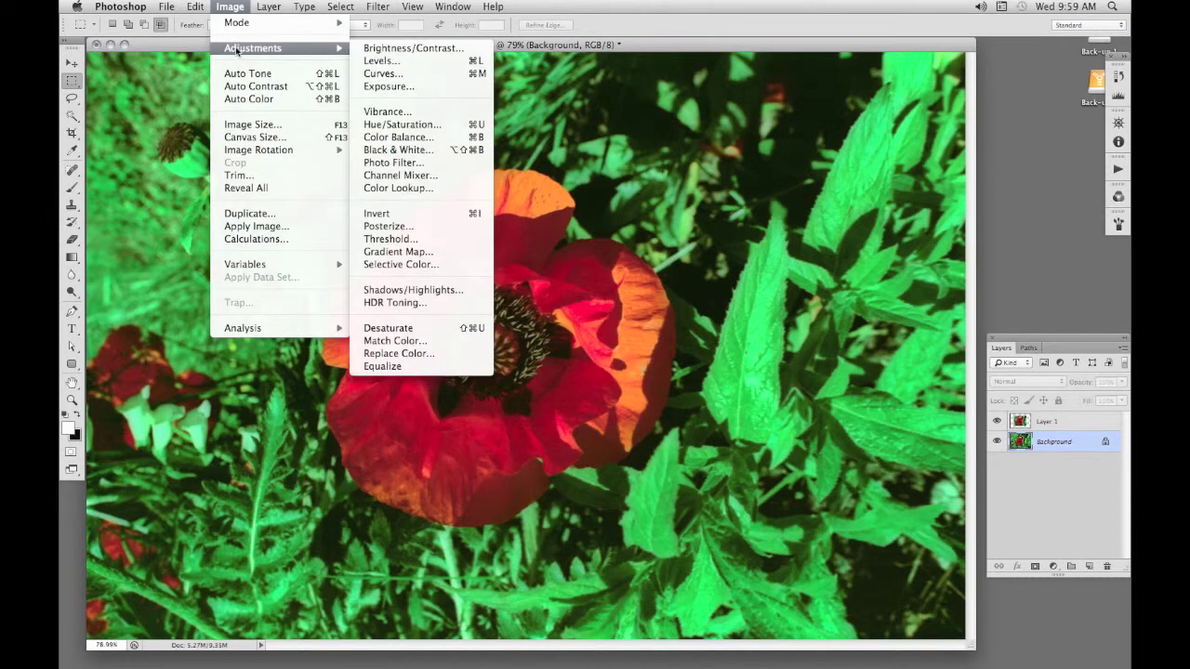
{"action": "left_click", "coordinate": [372, 60]}
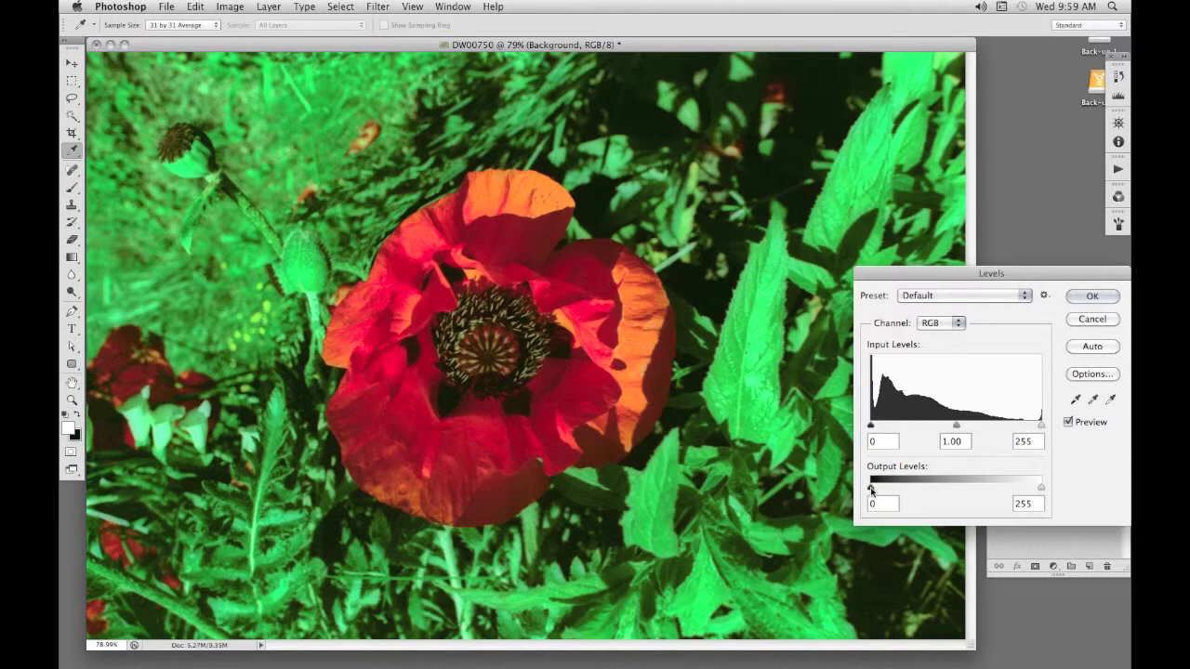
{"action": "left_click_drag", "start_coordinate": [871, 490], "coordinate": [960, 488]}
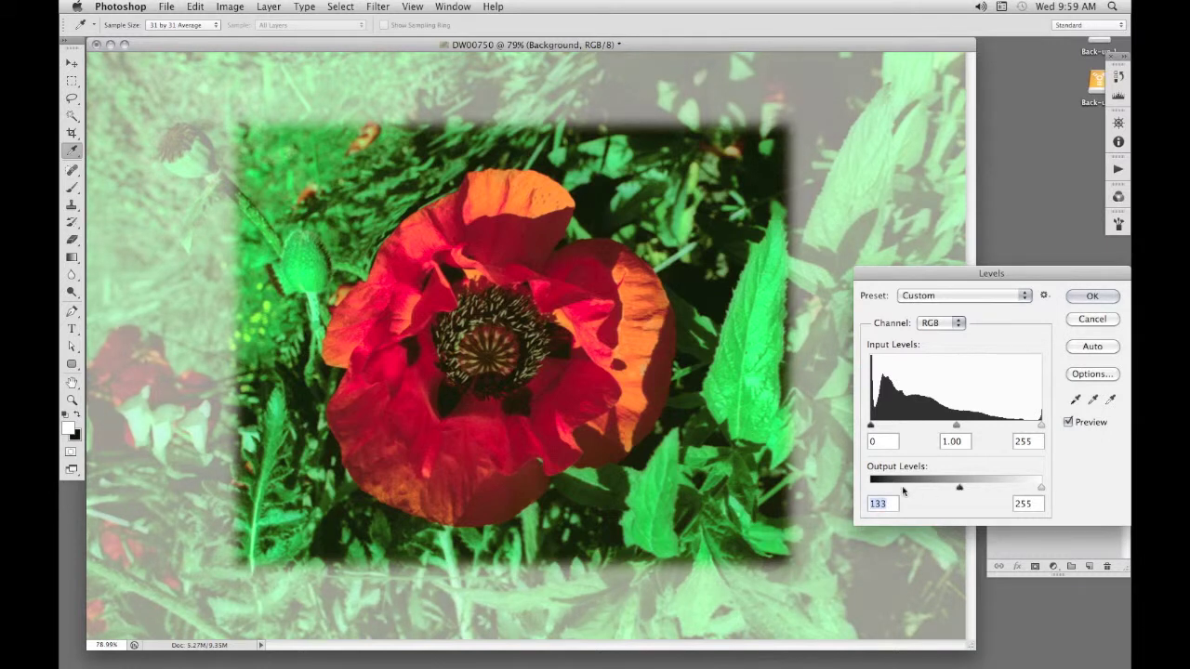
{"action": "left_click", "coordinate": [1089, 298]}
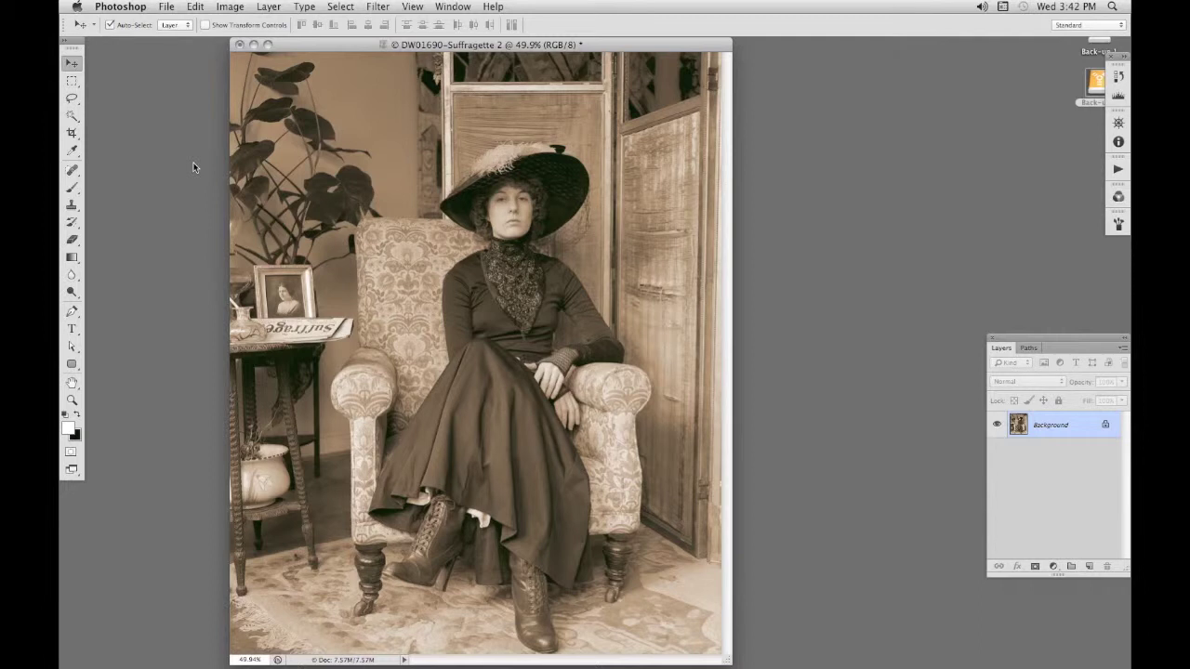
- Draw an elliptical marquee around the seated woman and shift it up and left over her
{"action": "left_click", "coordinate": [72, 82]}
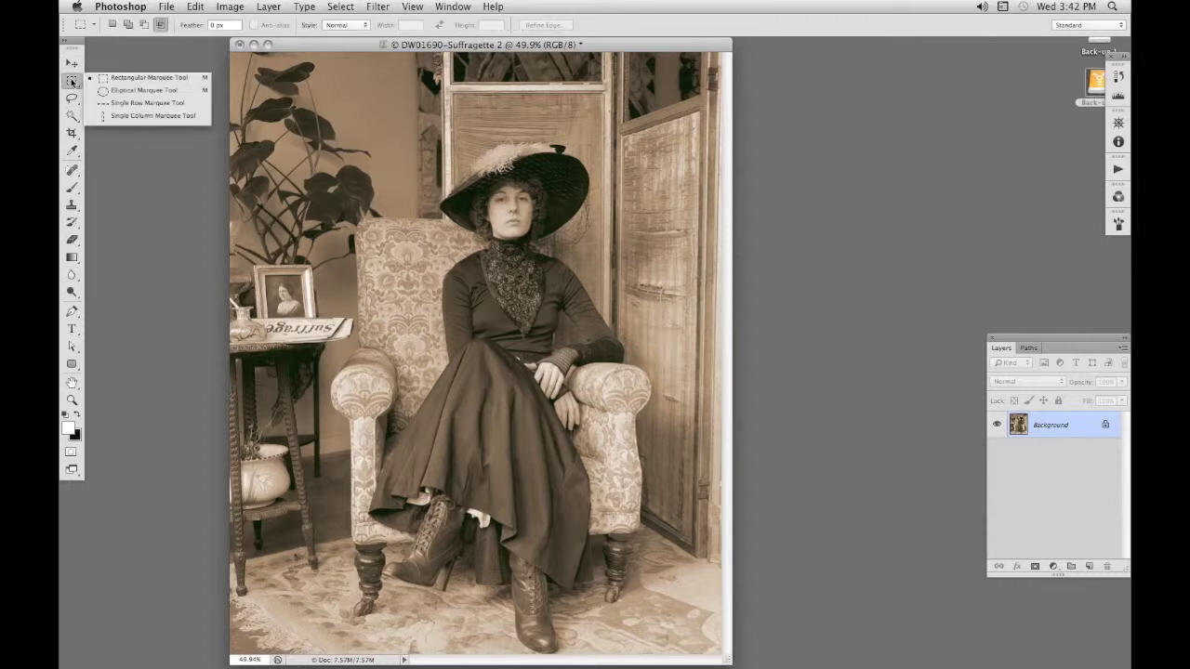
{"action": "left_click", "coordinate": [100, 91]}
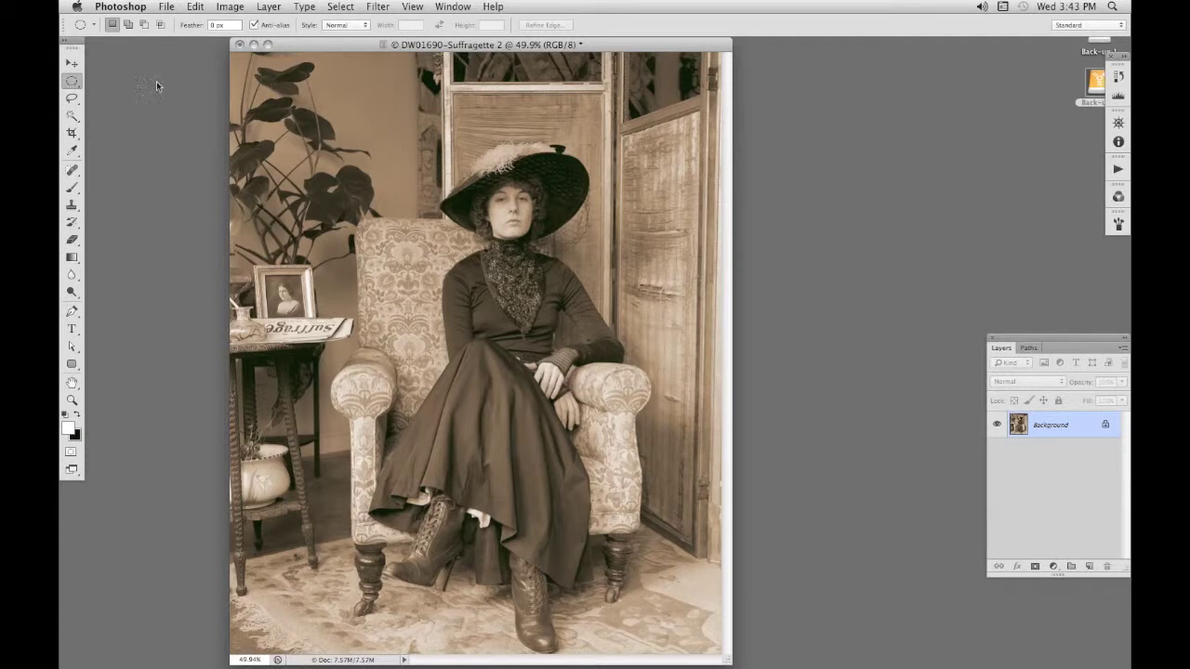
{"action": "left_click_drag", "start_coordinate": [376, 126], "coordinate": [571, 448]}
{"action": "left_click", "coordinate": [372, 131]}
{"action": "left_click_drag", "start_coordinate": [356, 99], "coordinate": [704, 521]}
{"action": "left_click_drag", "start_coordinate": [519, 436], "coordinate": [502, 417]}
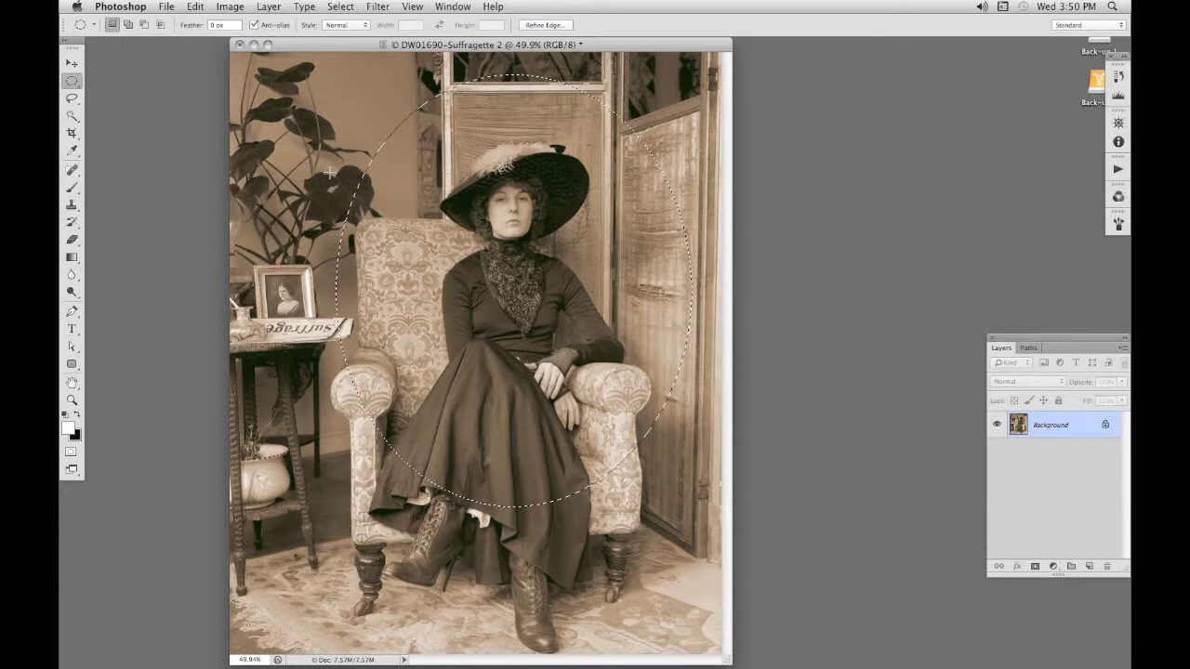
- Apply a 7-pixel feather to the circular selection around the woman
{"action": "left_click", "coordinate": [341, 9]}
{"action": "mouse_move", "coordinate": [425, 177]}
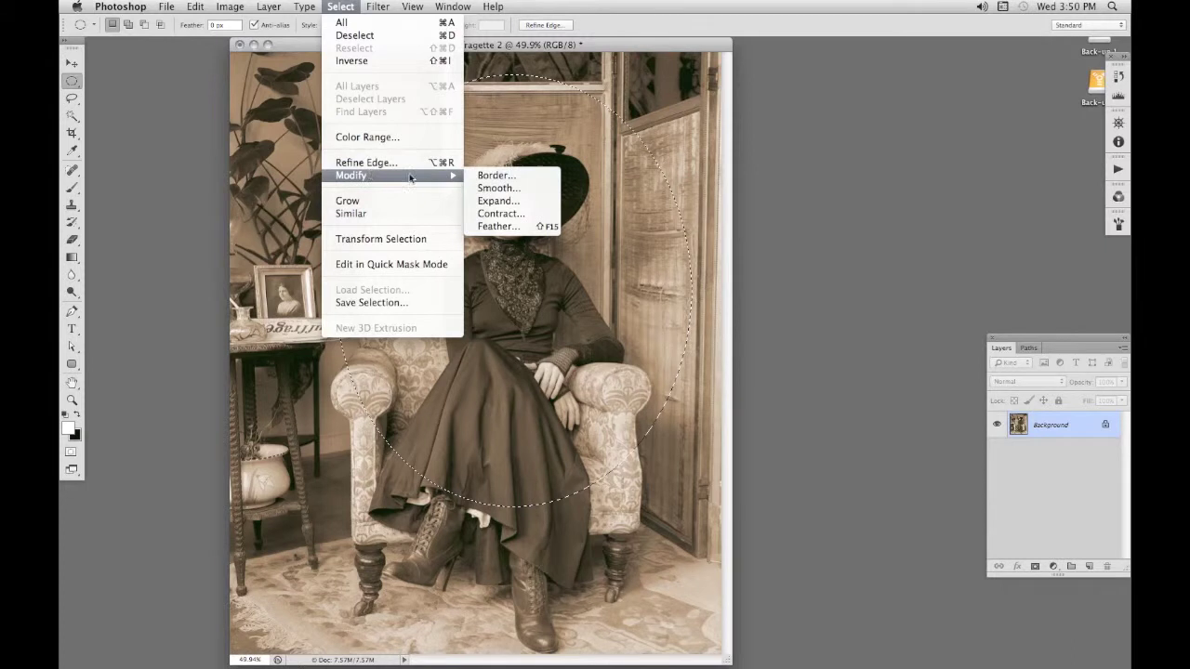
{"action": "left_click", "coordinate": [488, 228]}
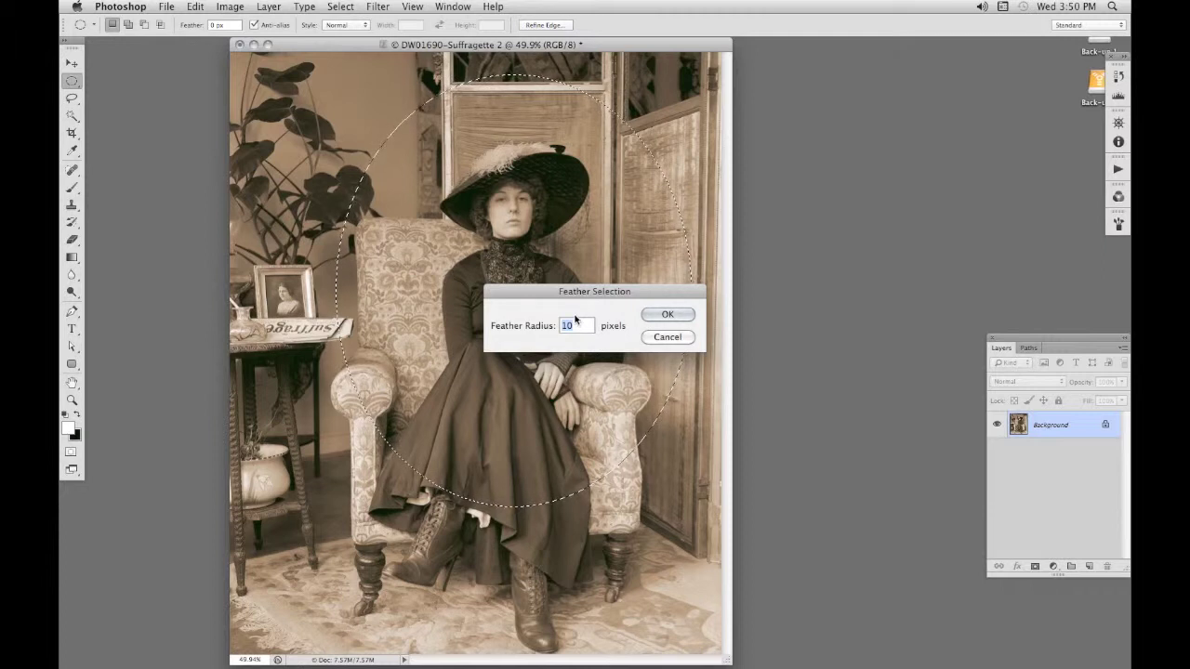
{"action": "type", "text": "7"}
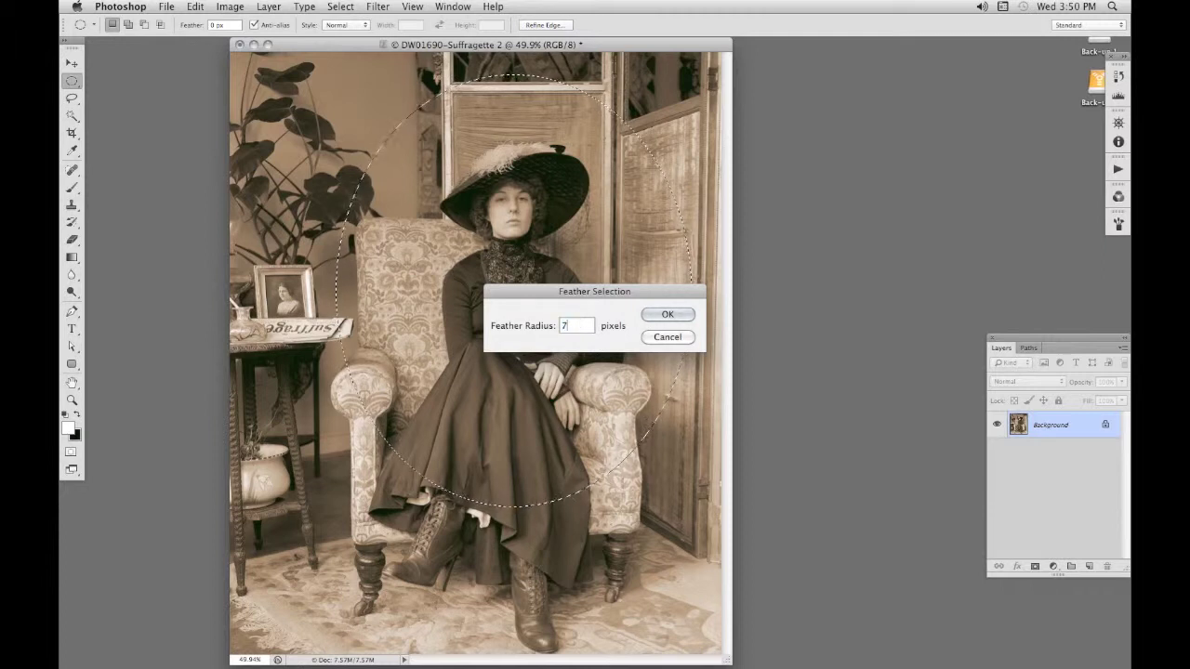
{"action": "left_click", "coordinate": [666, 316]}
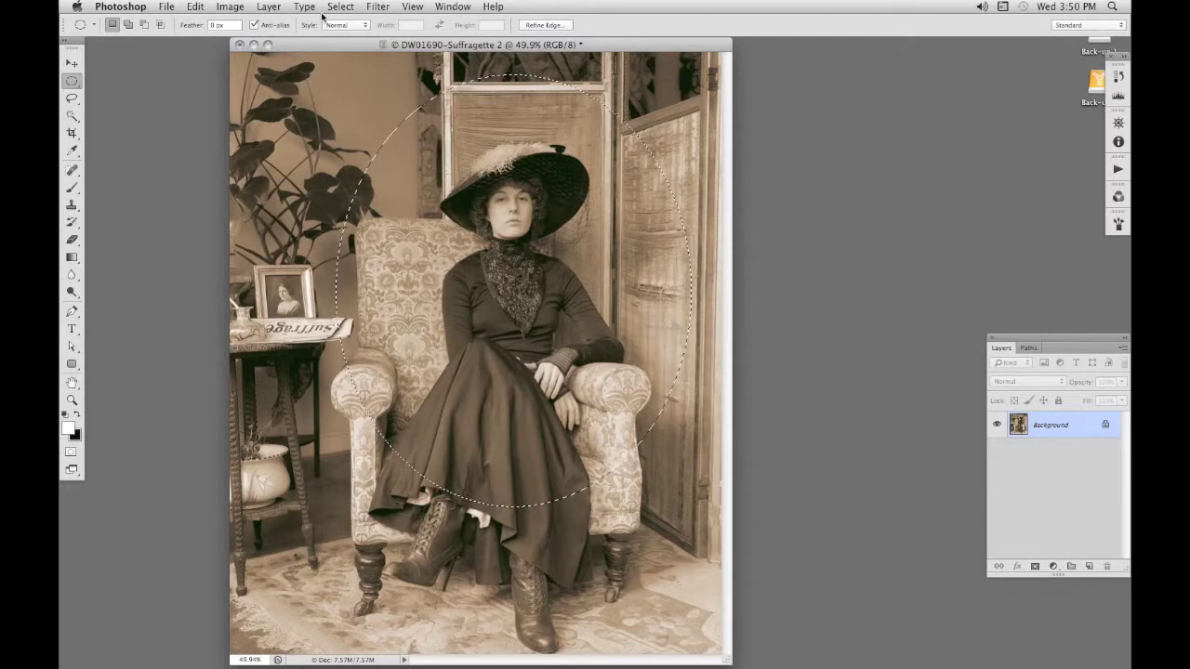
- Copy the oval to a new Layer 1, check it by hiding the Background, then select Background
{"action": "left_click", "coordinate": [271, 8]}
{"action": "mouse_move", "coordinate": [277, 22]}
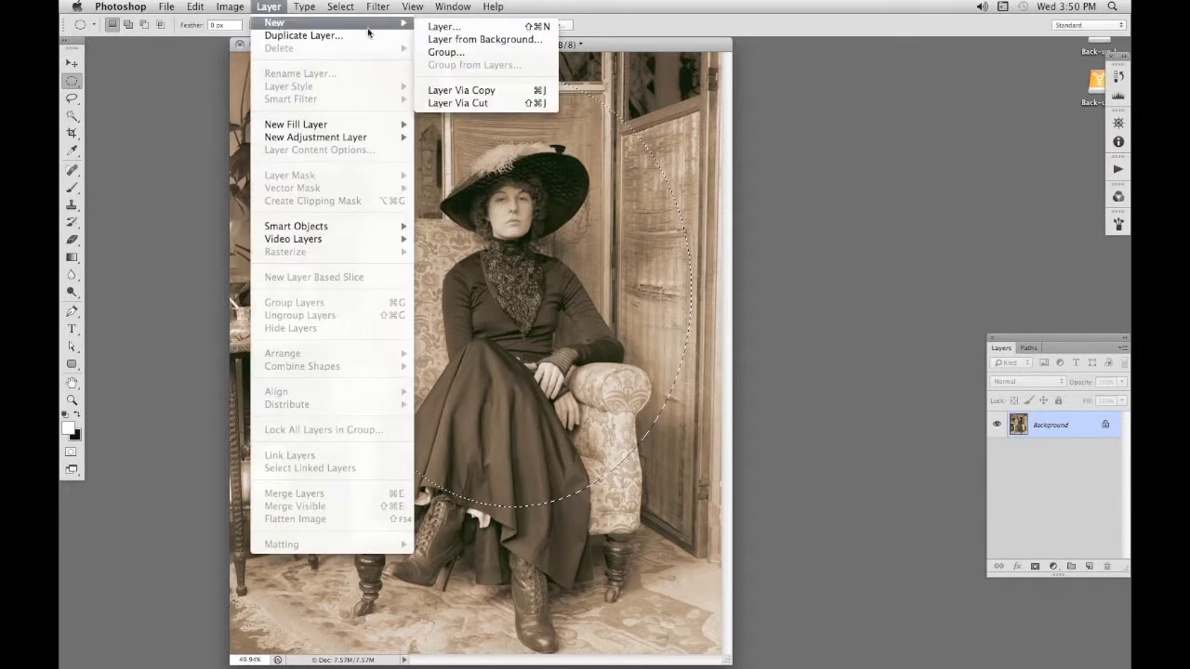
{"action": "left_click", "coordinate": [449, 91]}
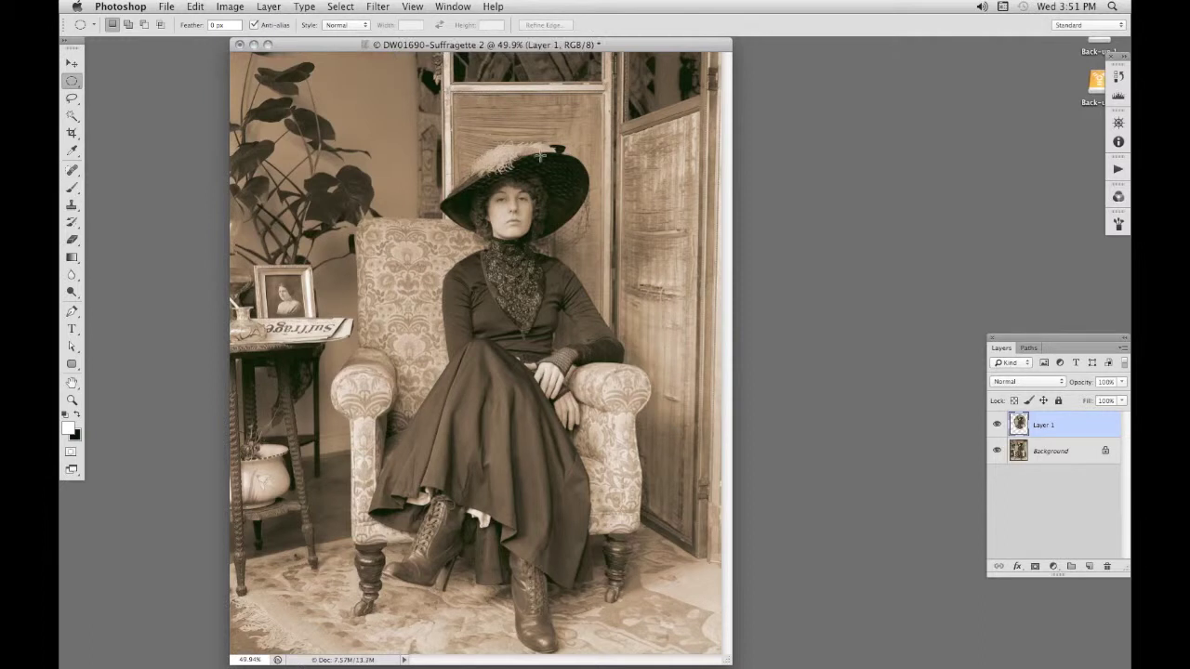
{"action": "left_click", "coordinate": [997, 451]}
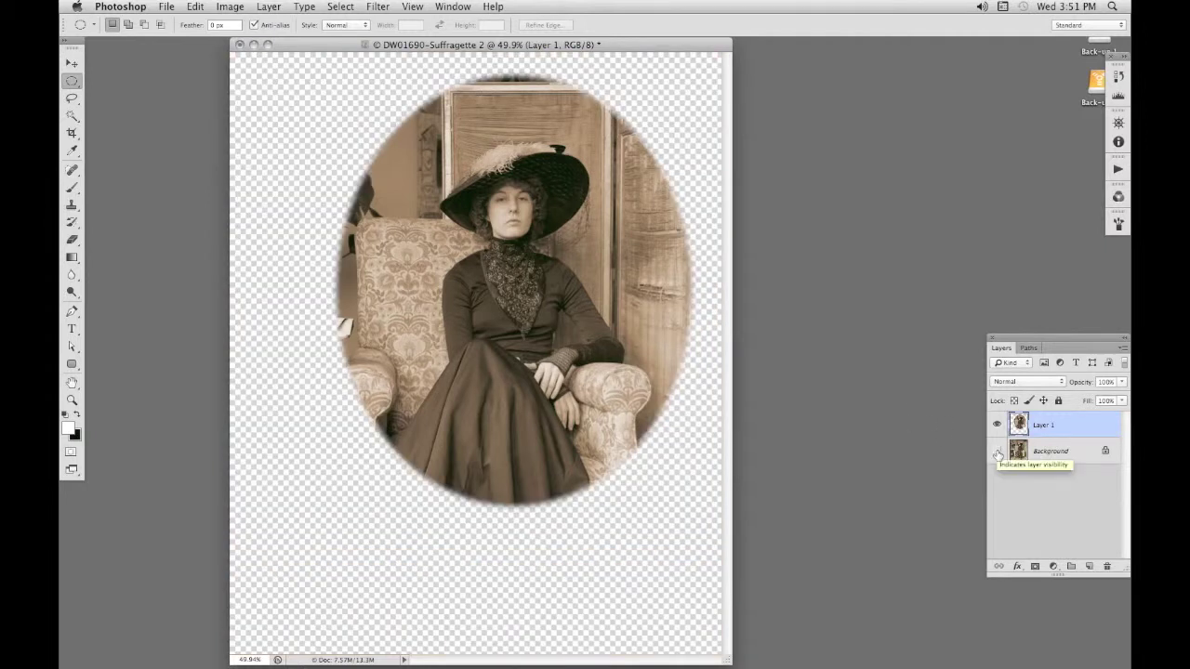
{"action": "left_click", "coordinate": [997, 452]}
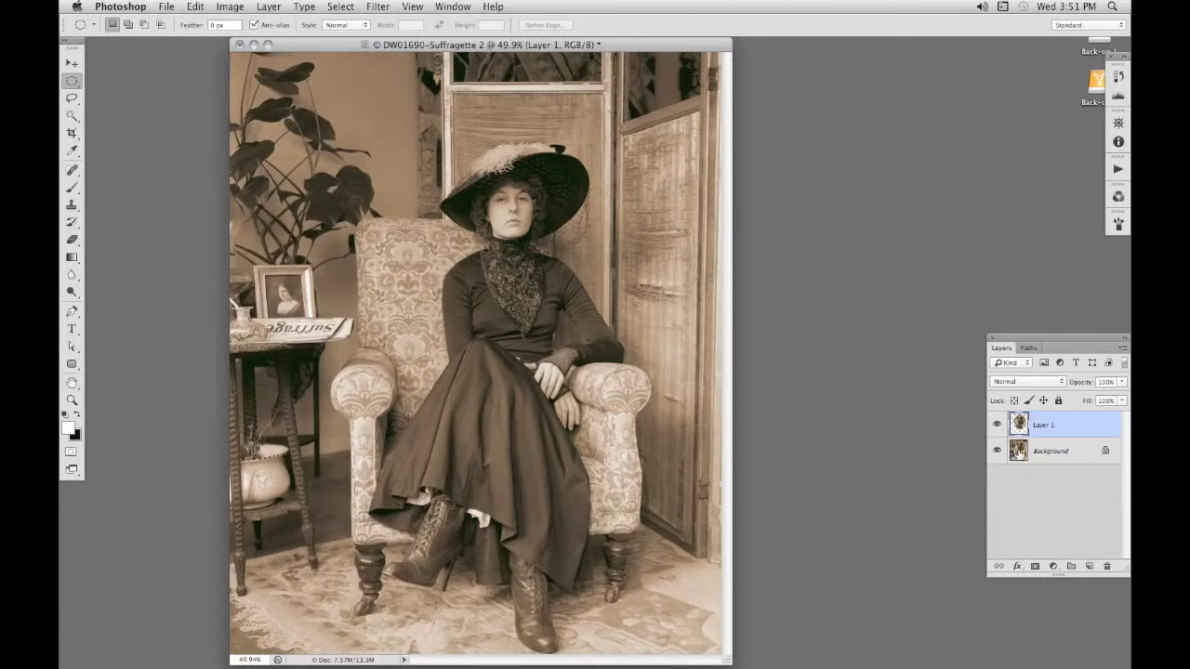
{"action": "left_click", "coordinate": [1019, 453]}
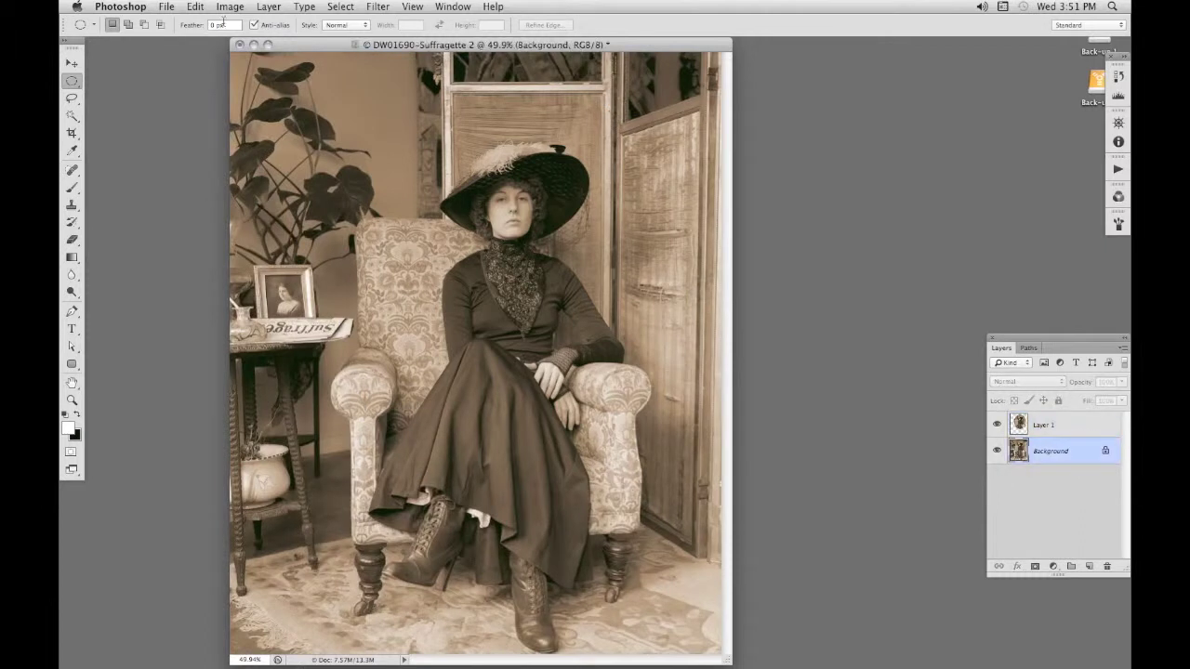
- Fill the Background with white and move the oval portrait layer slightly lower
{"action": "left_click", "coordinate": [196, 9]}
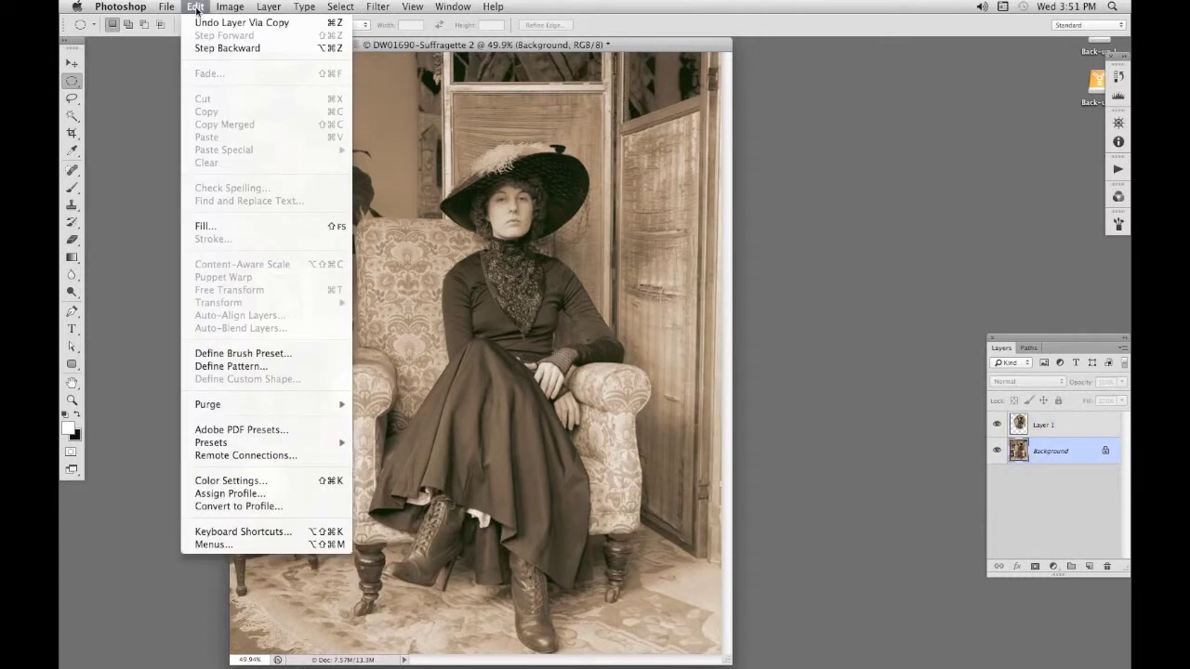
{"action": "left_click", "coordinate": [203, 225]}
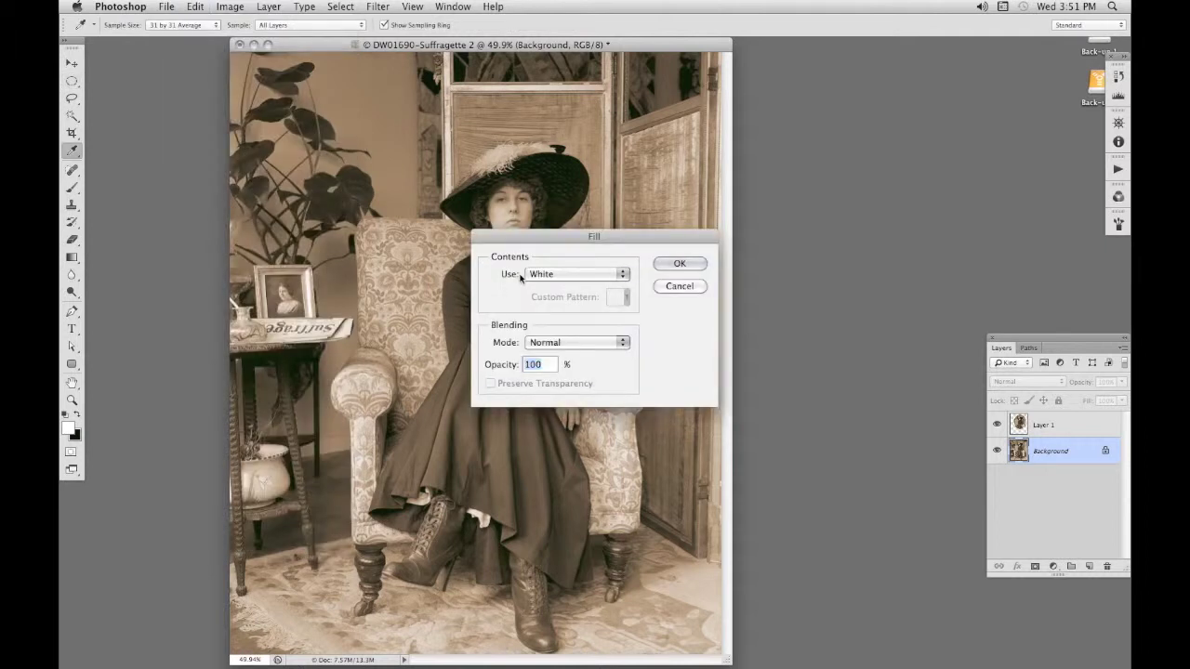
{"action": "left_click", "coordinate": [679, 263]}
{"action": "key", "text": "m"}
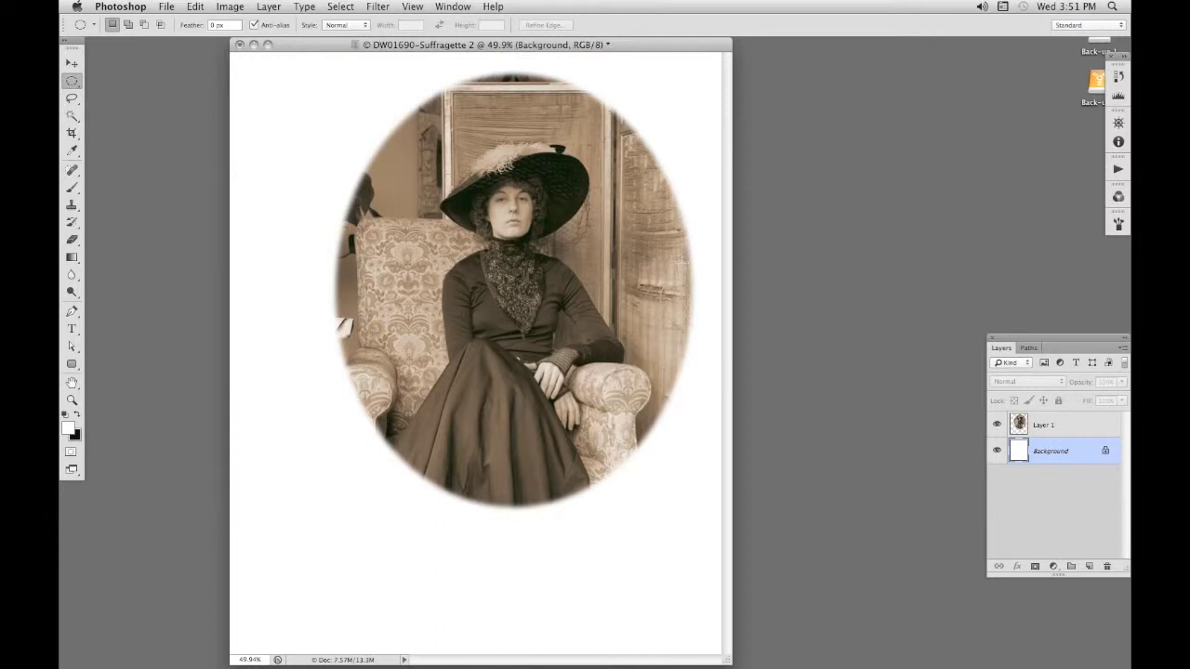
{"action": "left_click", "coordinate": [71, 64]}
{"action": "left_click_drag", "start_coordinate": [521, 253], "coordinate": [483, 316]}
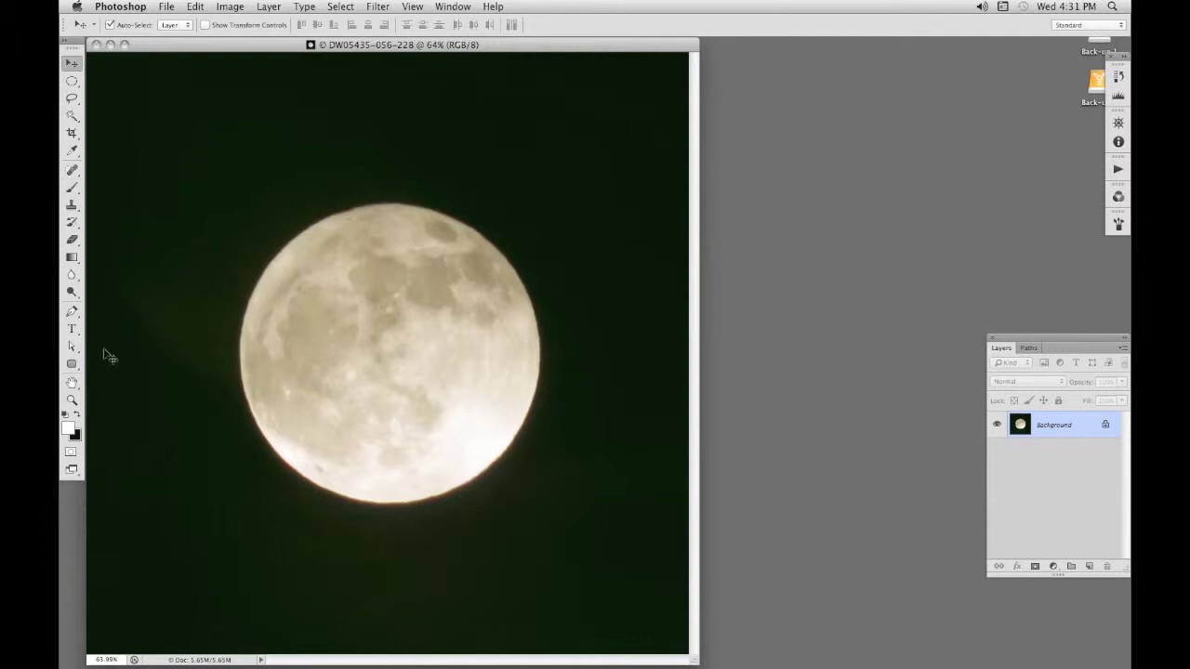
- Turn on rulers around the full moon photo from the View menu
{"action": "left_click", "coordinate": [412, 7]}
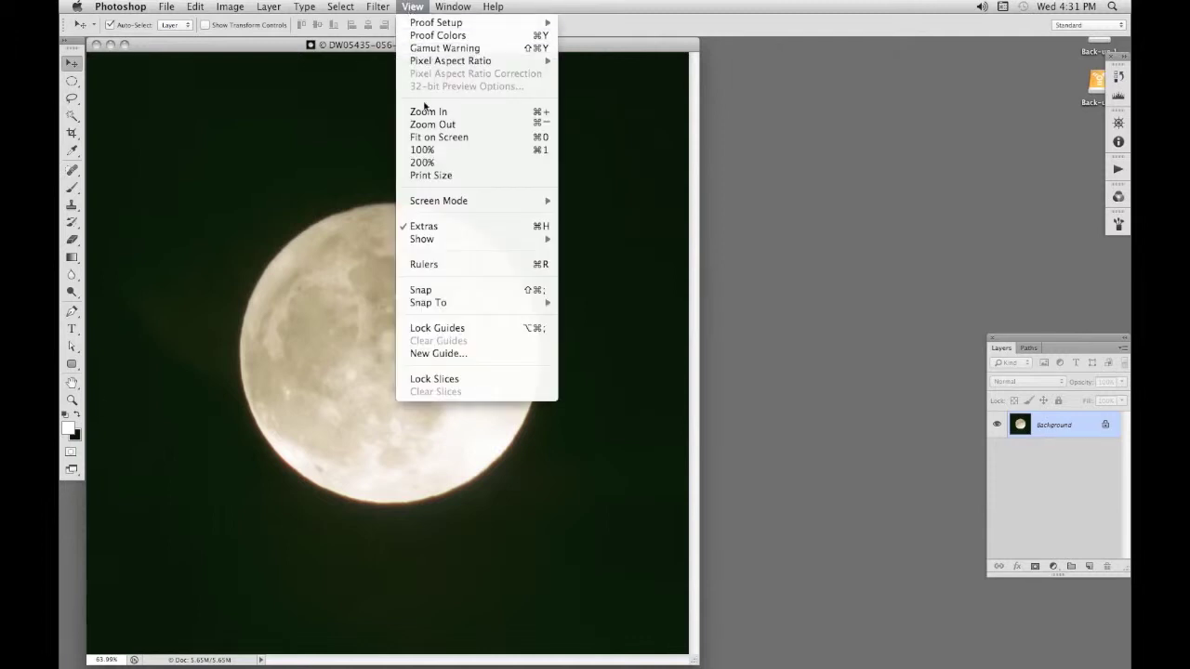
{"action": "left_click", "coordinate": [438, 264]}
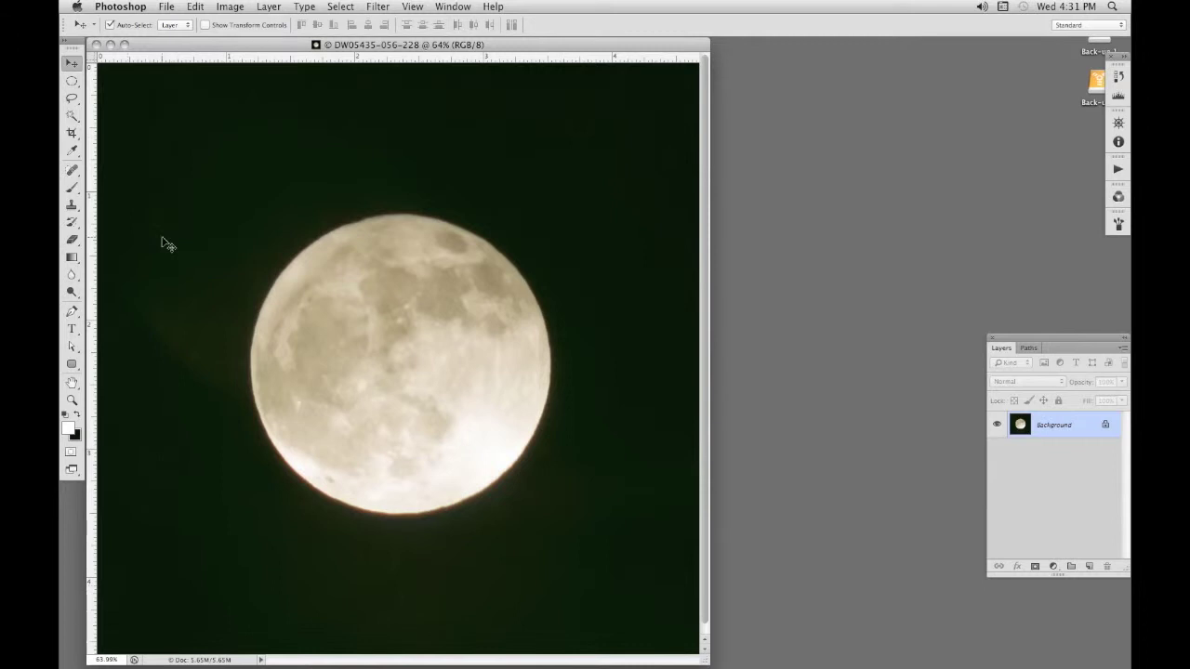
- Set the ruler zero point at the moon's top-left and fit a circular marquee to its edge
{"action": "left_click", "coordinate": [71, 83]}
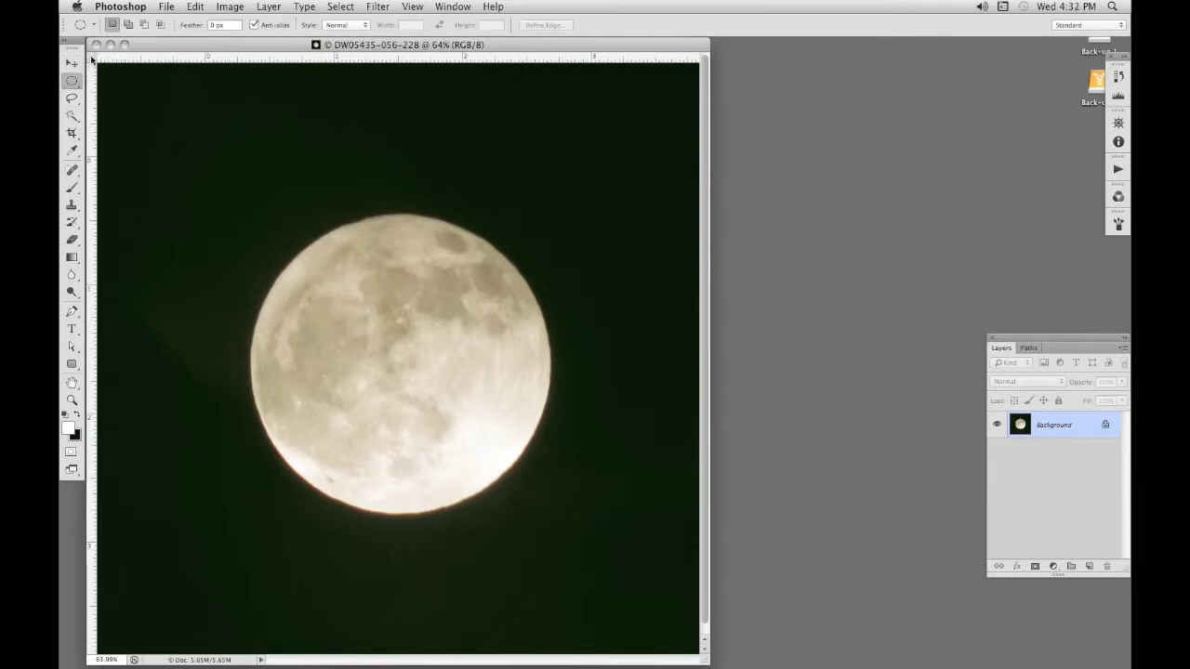
{"action": "left_click_drag", "start_coordinate": [92, 58], "coordinate": [251, 215]}
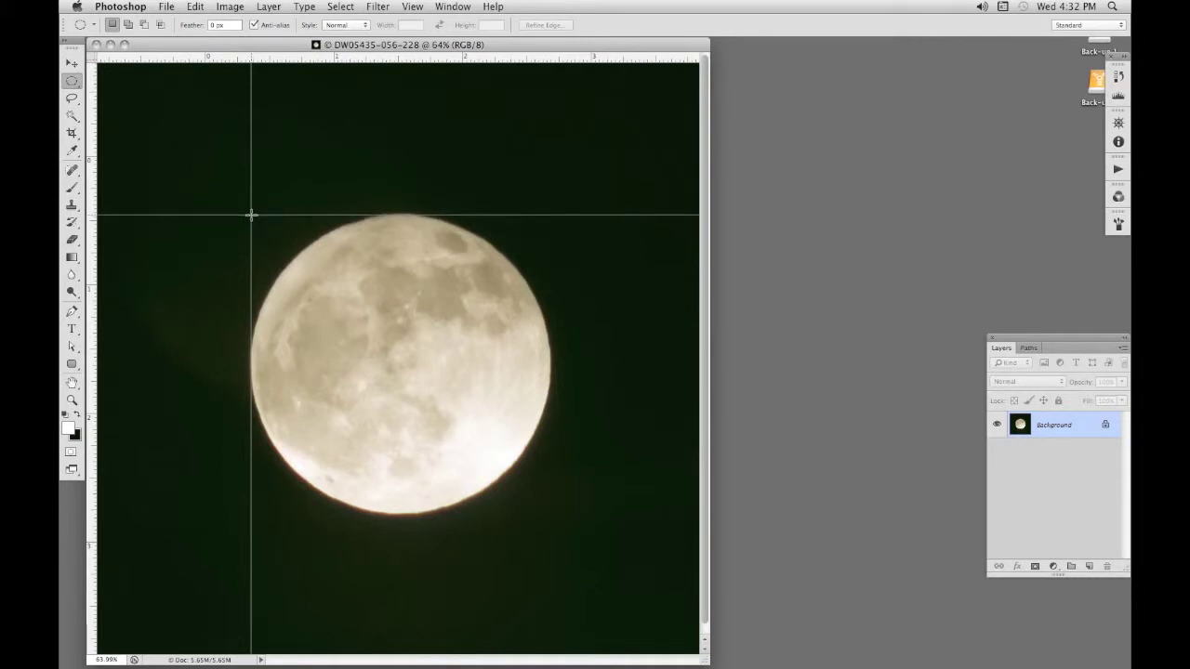
{"action": "left_click_drag", "start_coordinate": [251, 215], "coordinate": [250, 215]}
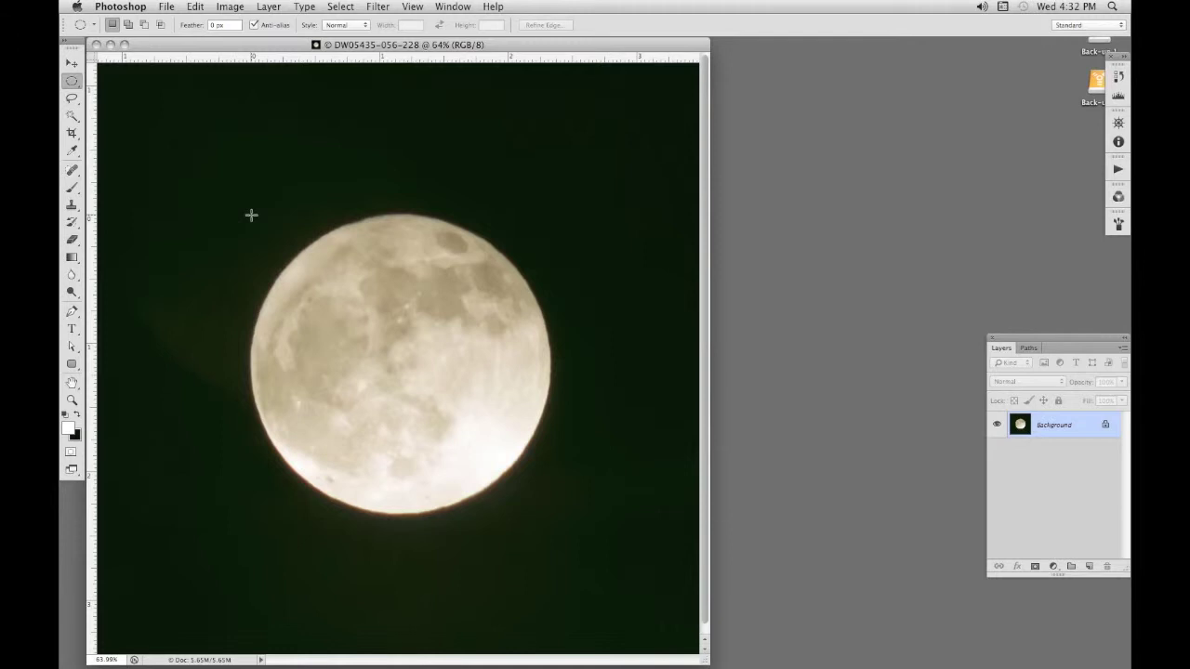
{"action": "left_click_drag", "start_coordinate": [251, 215], "coordinate": [635, 512]}
{"action": "mouse_move", "coordinate": [635, 512]}
{"action": "left_mouse_down"}
{"action": "mouse_move", "coordinate": [601, 483]}
{"action": "mouse_move", "coordinate": [640, 512]}
{"action": "left_mouse_up"}
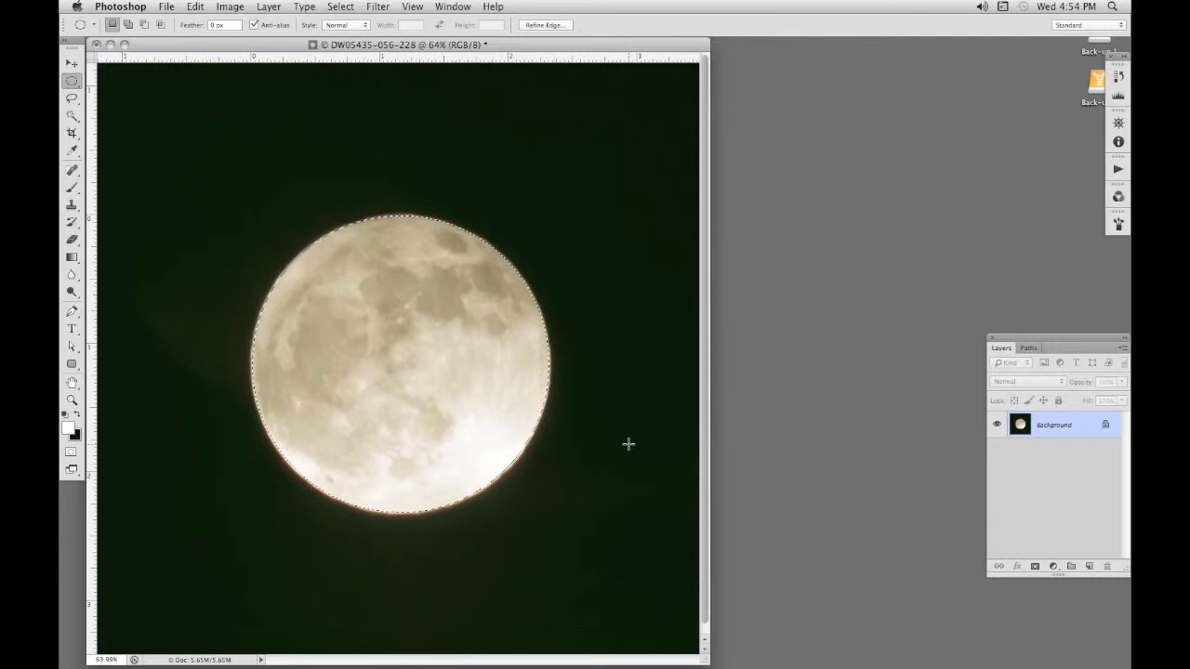
- Clear the old selection, zero the rulers at the moon's top-left, and redraw a circle fitted to its rim
{"action": "left_click", "coordinate": [628, 445]}
{"action": "left_click", "coordinate": [410, 7]}
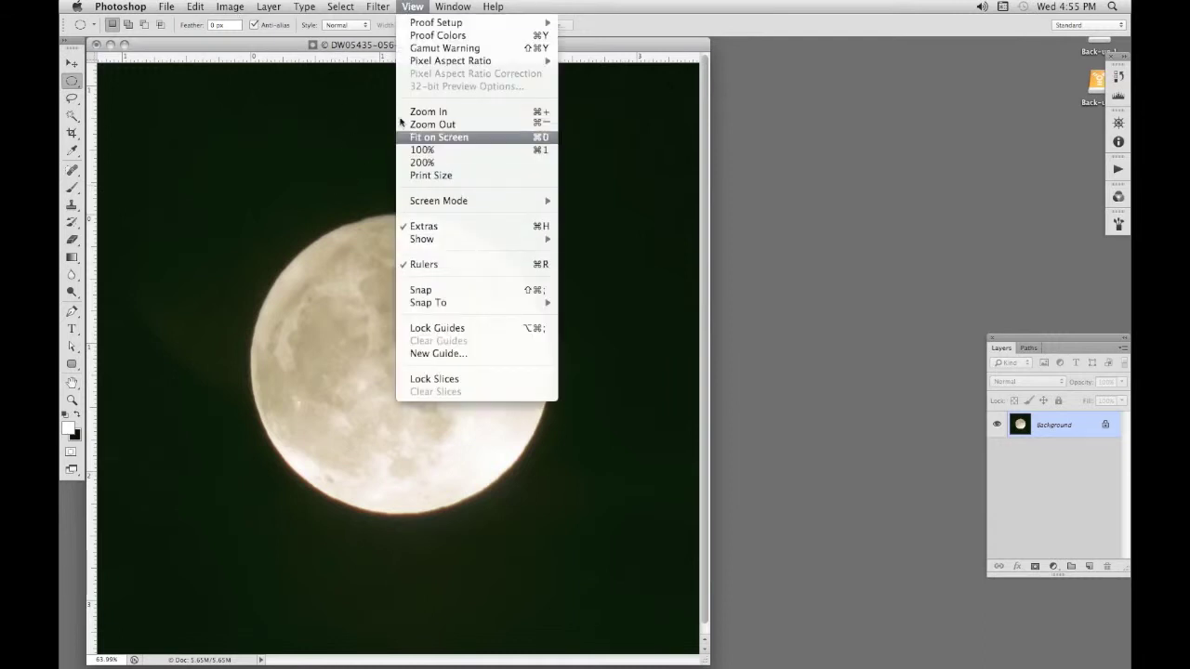
{"action": "left_click", "coordinate": [418, 12]}
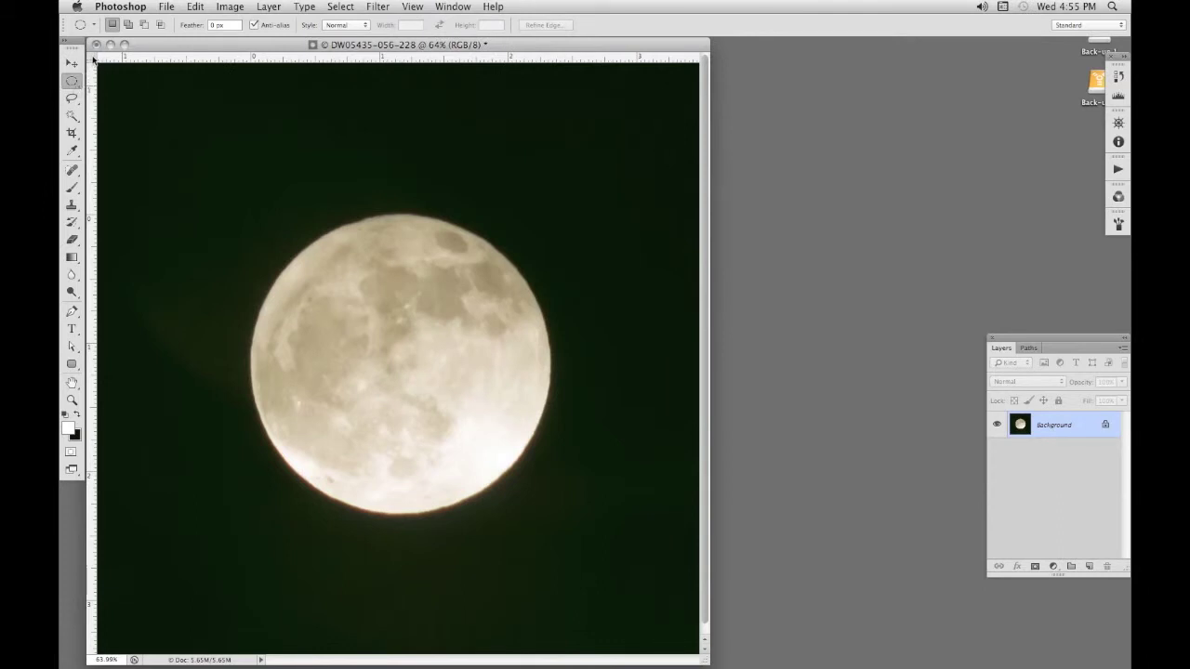
{"action": "left_click_drag", "start_coordinate": [93, 59], "coordinate": [251, 215]}
{"action": "left_click_drag", "start_coordinate": [251, 215], "coordinate": [604, 510]}
- Contract the moon selection by 2 pixels
{"action": "left_click", "coordinate": [341, 7]}
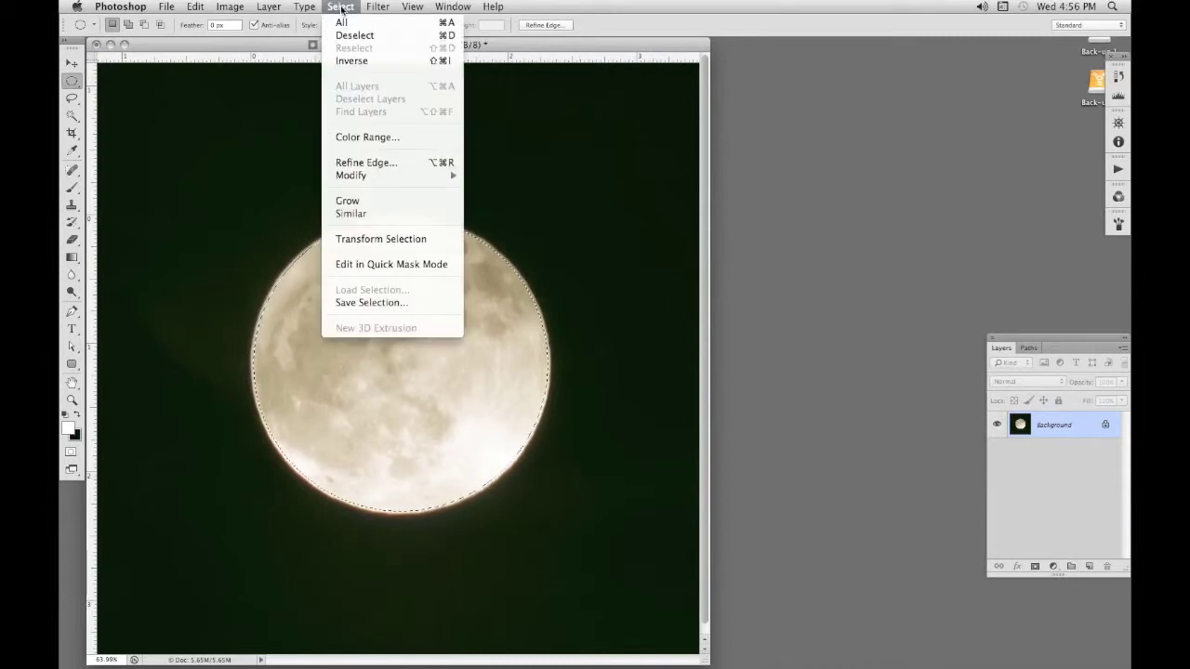
{"action": "mouse_move", "coordinate": [390, 175]}
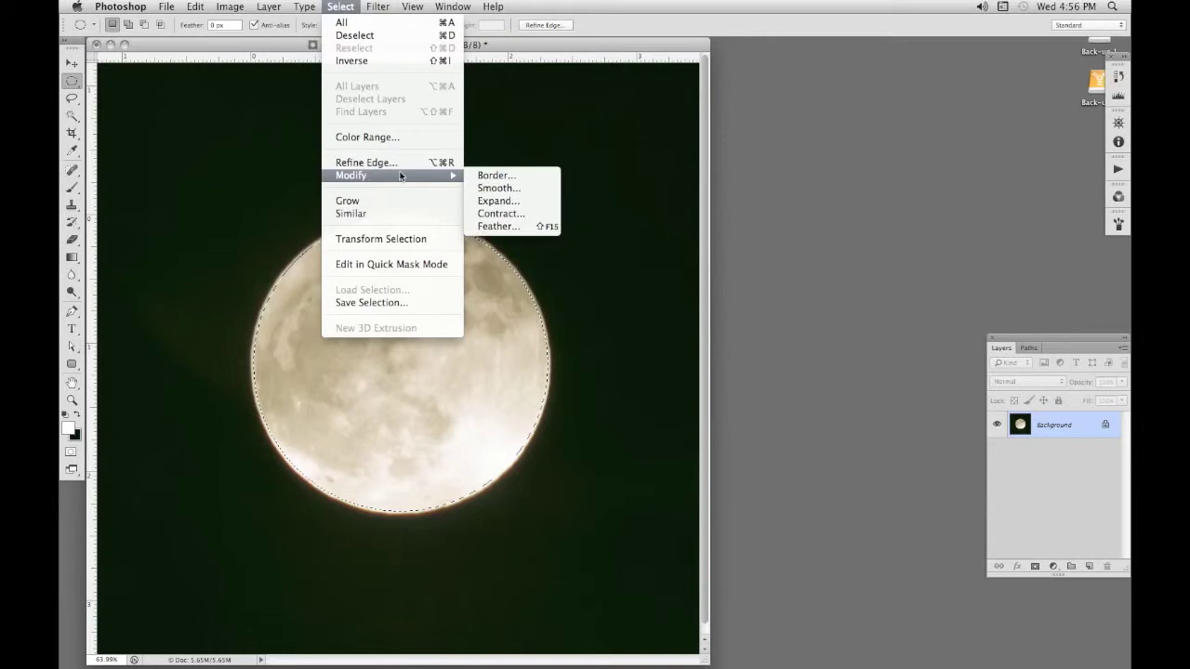
{"action": "left_click", "coordinate": [497, 213]}
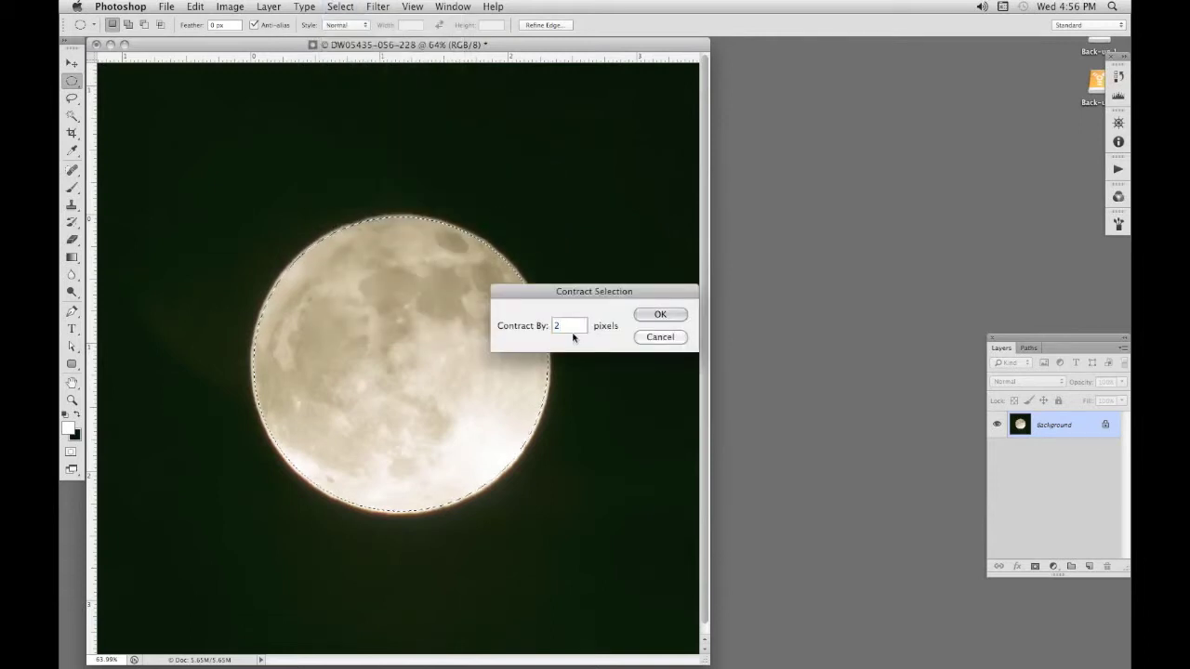
{"action": "type", "text": "2"}
{"action": "left_click", "coordinate": [655, 315]}
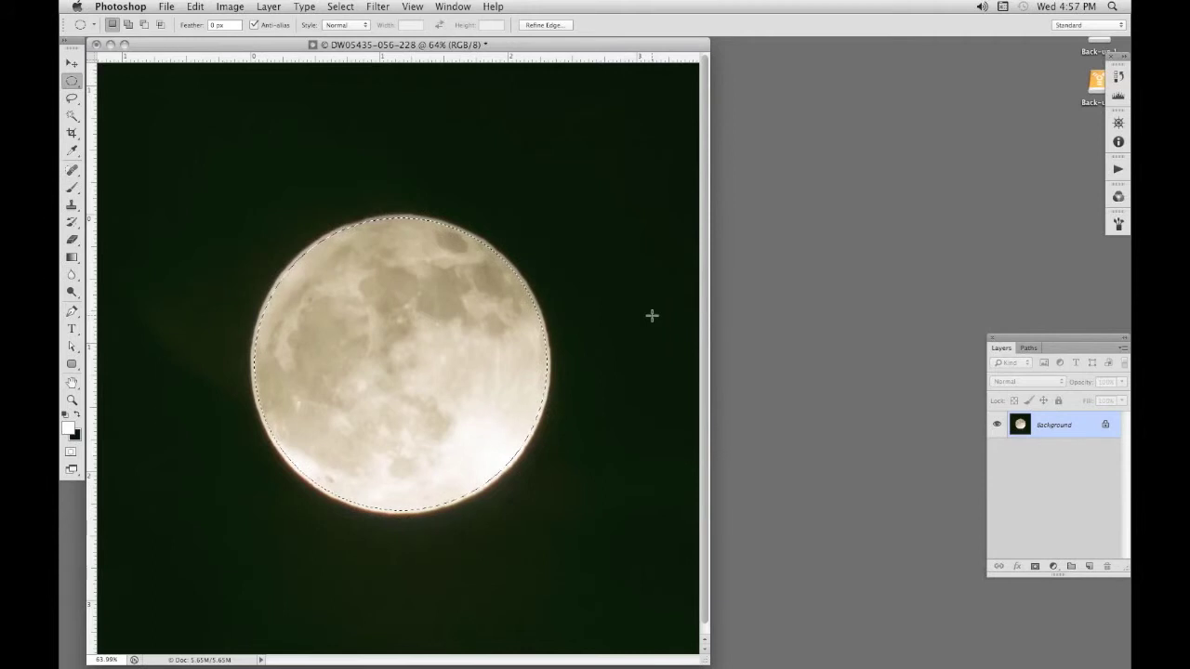
- Feather the moon selection with a 1-pixel radius
{"action": "left_click", "coordinate": [340, 7]}
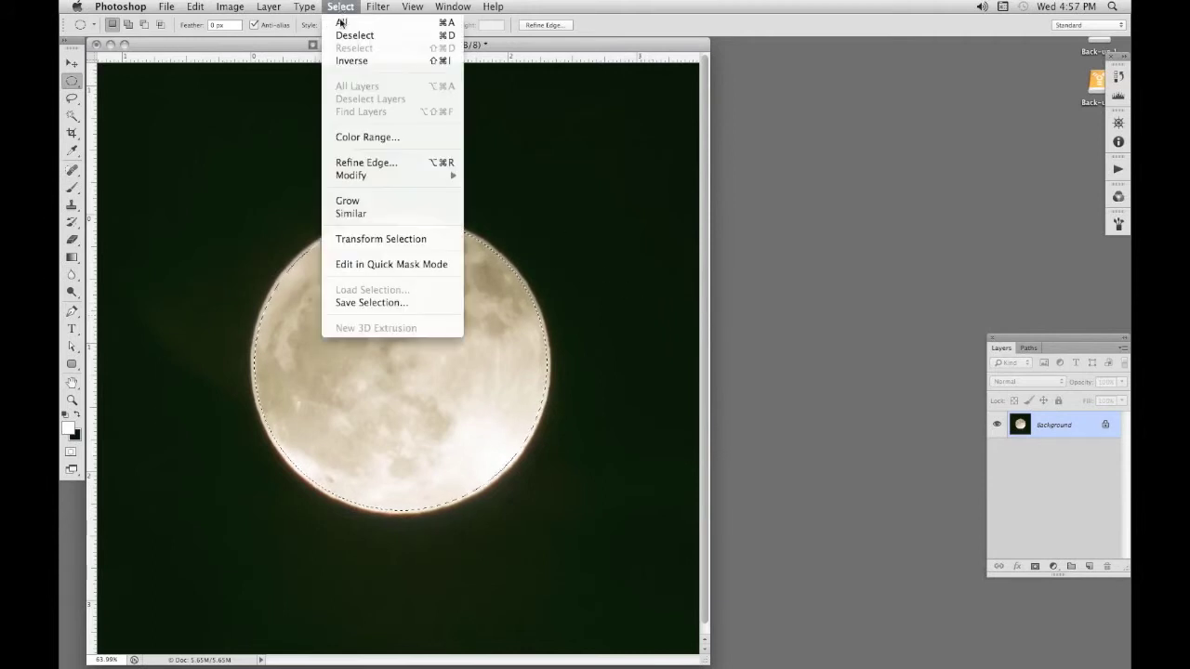
{"action": "mouse_move", "coordinate": [437, 175]}
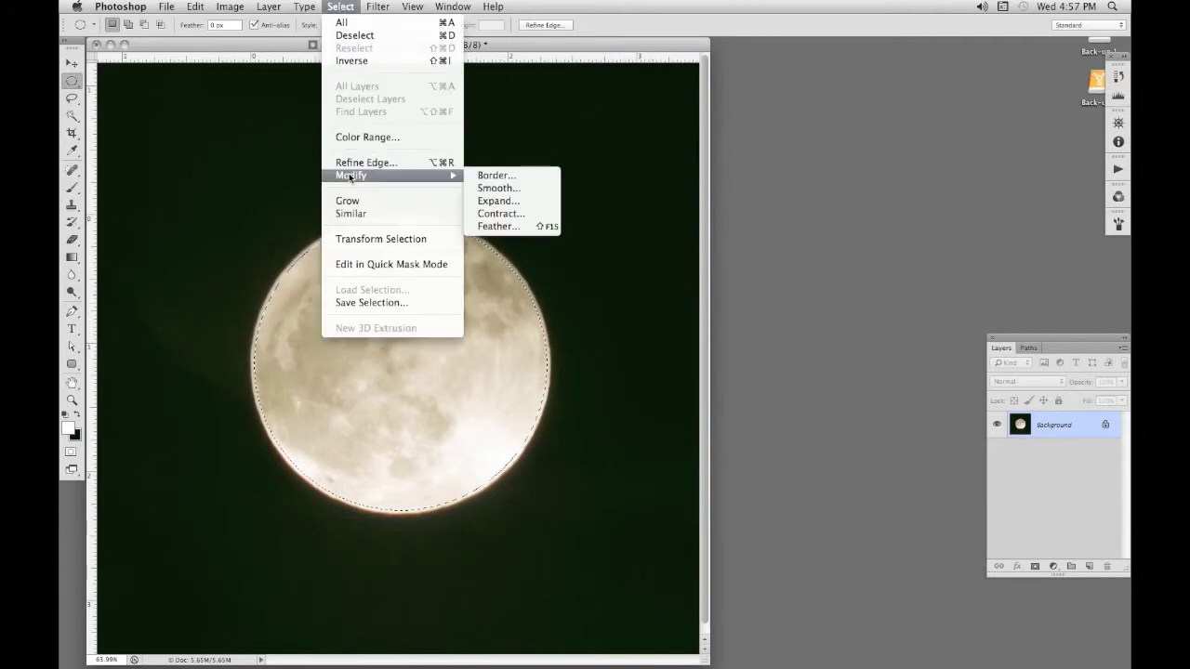
{"action": "left_click", "coordinate": [499, 229]}
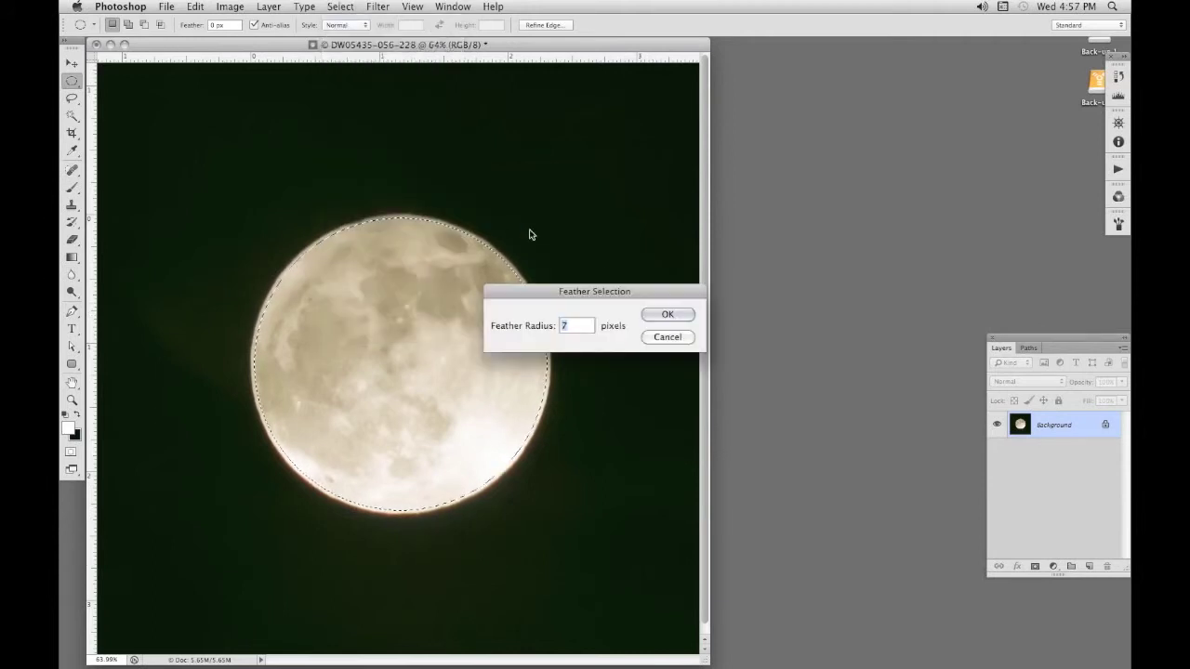
{"action": "left_click", "coordinate": [684, 316]}
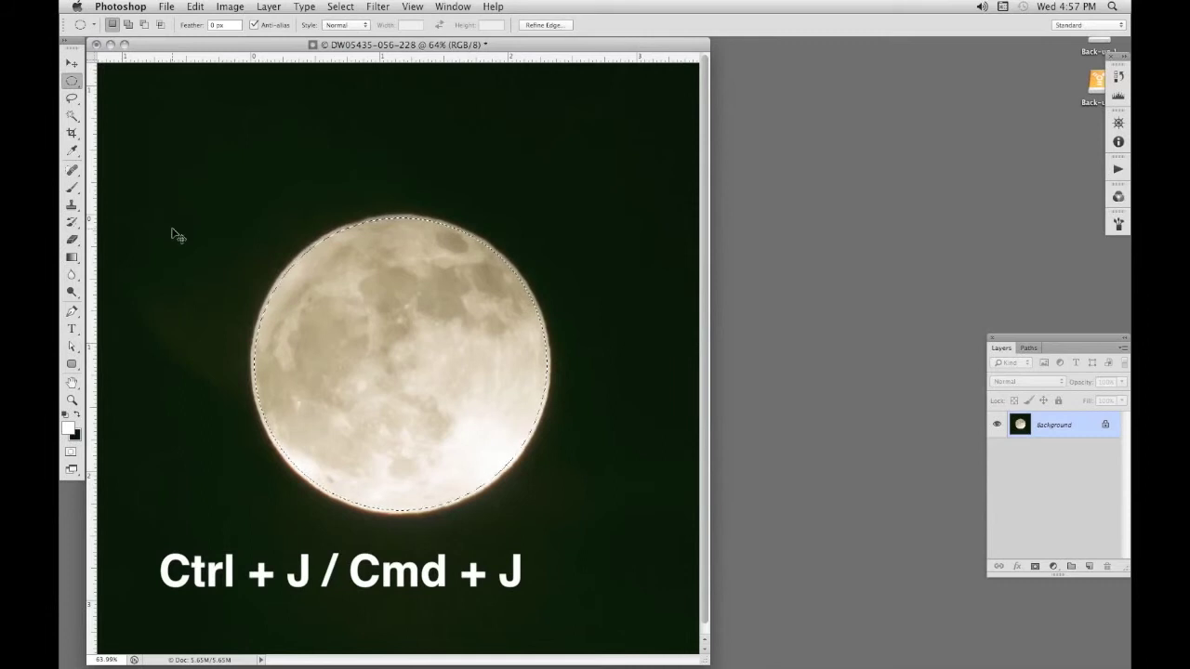
- Copy the feathered moon to Layer 1 with Cmd+J, then hide and reshow the Background to check it
{"action": "key", "text": "super+j"}
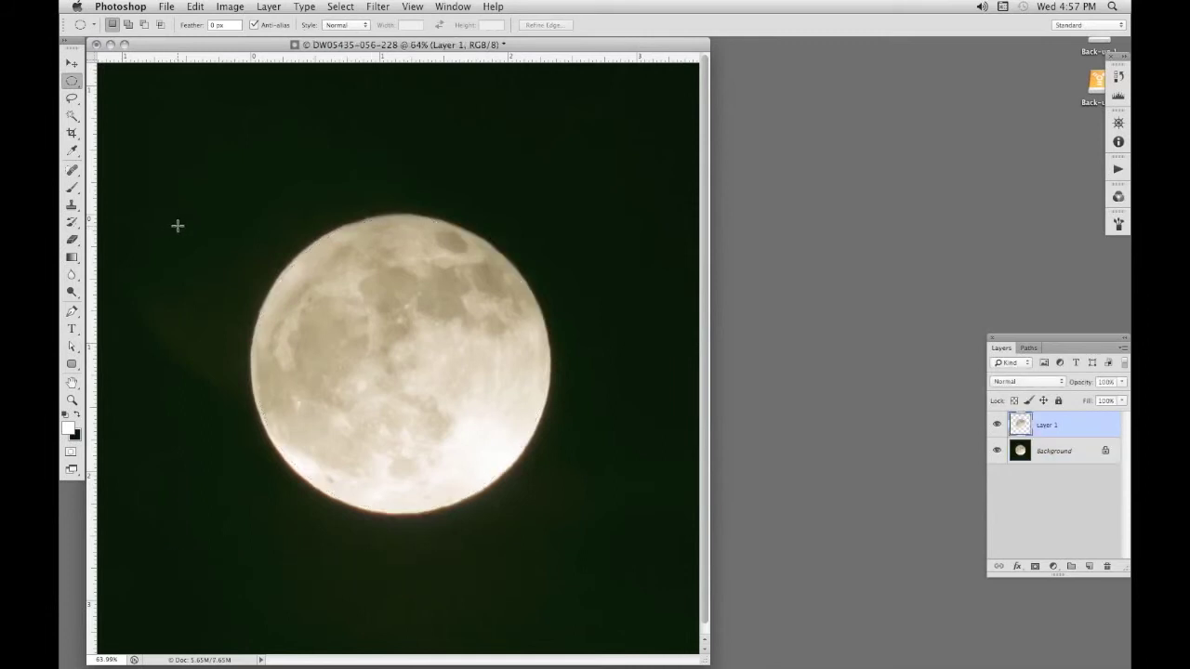
{"action": "left_click", "coordinate": [997, 451]}
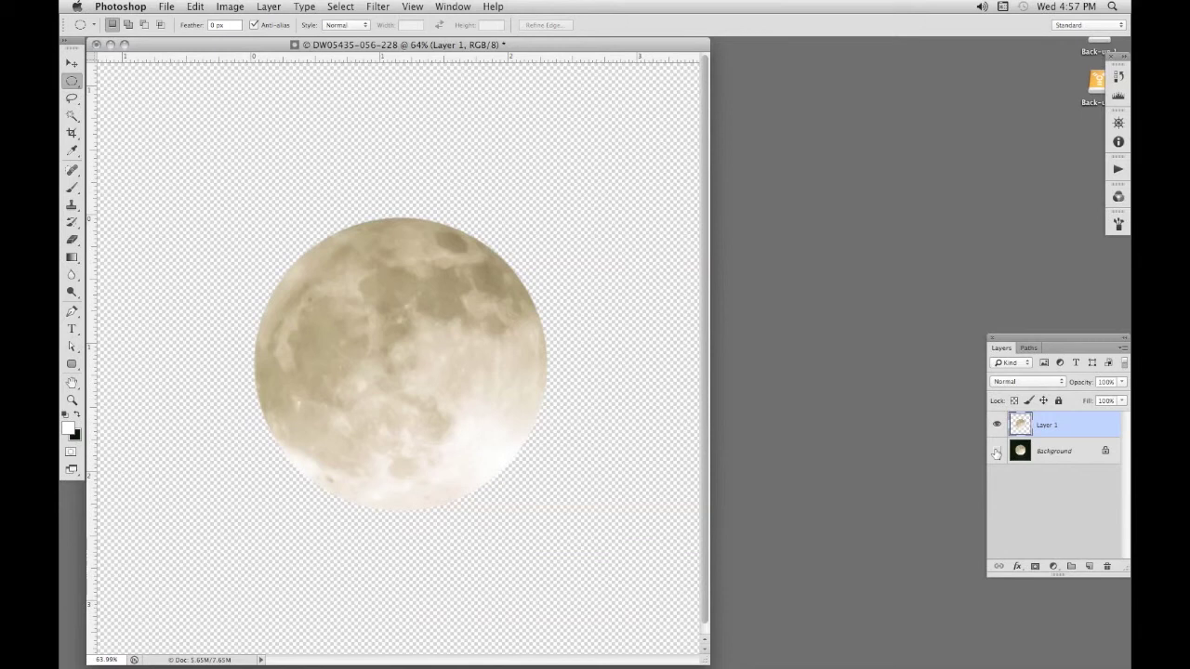
{"action": "left_click", "coordinate": [996, 453]}
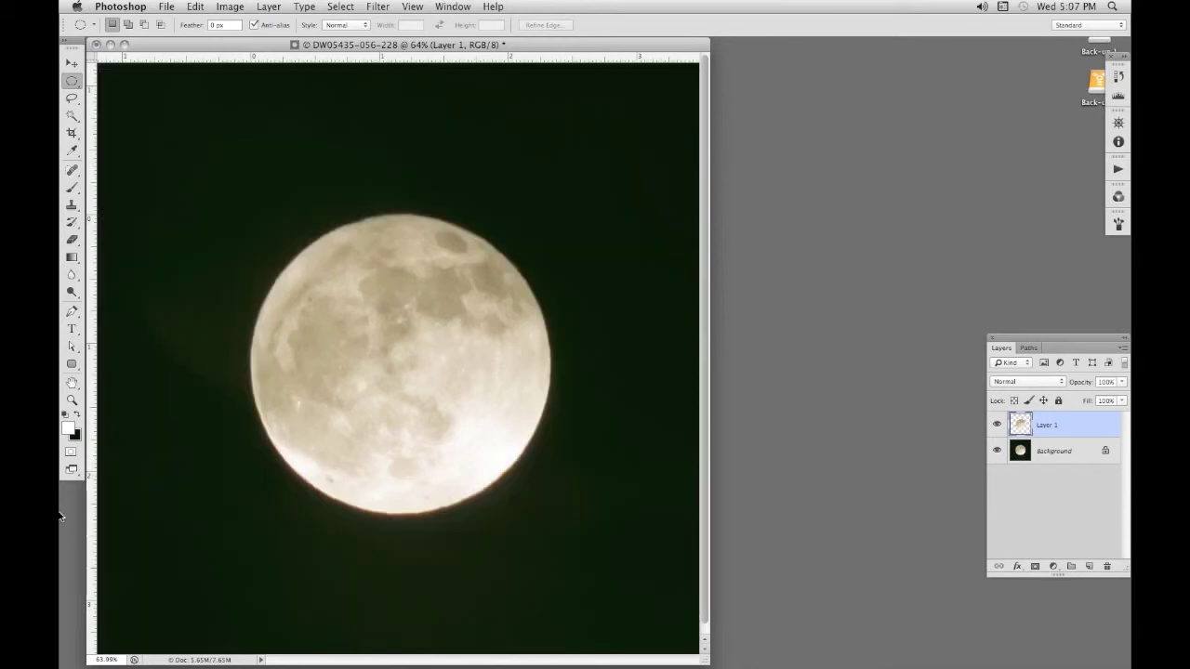